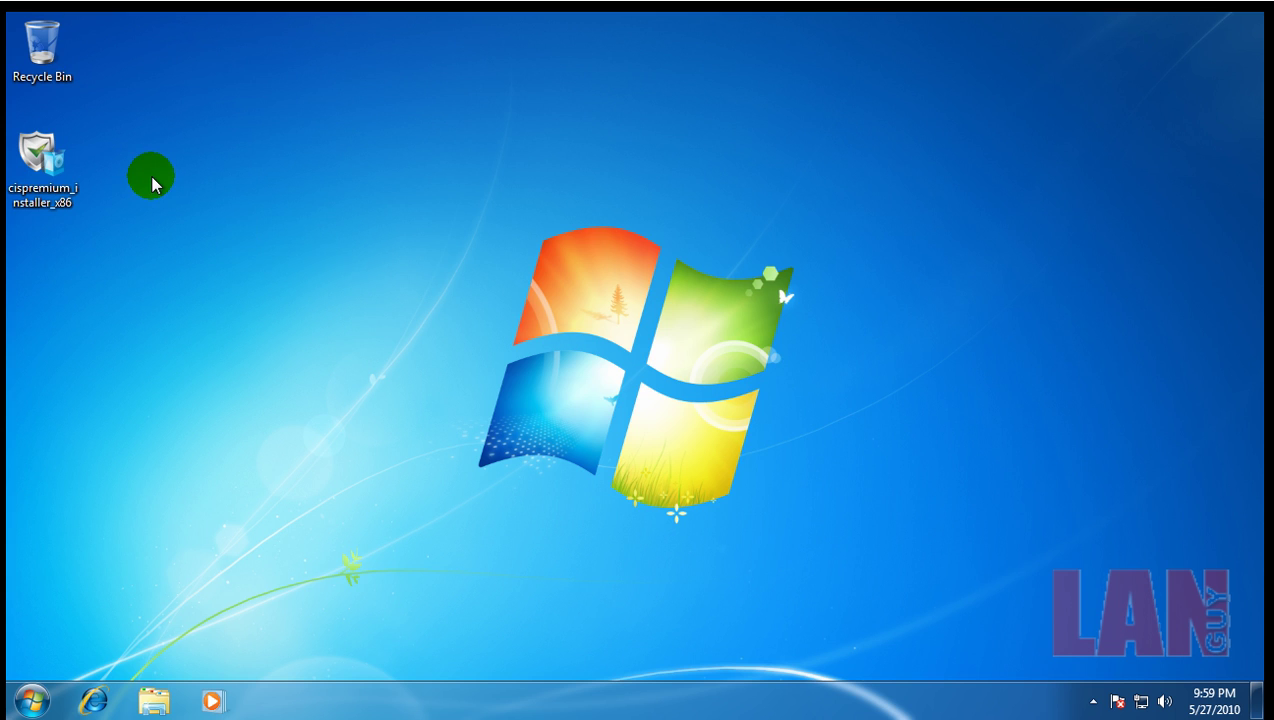
Run the cispremium_installer_x86 installer with permission to make changes and accept the end user license agreement.
double_click(42, 160)
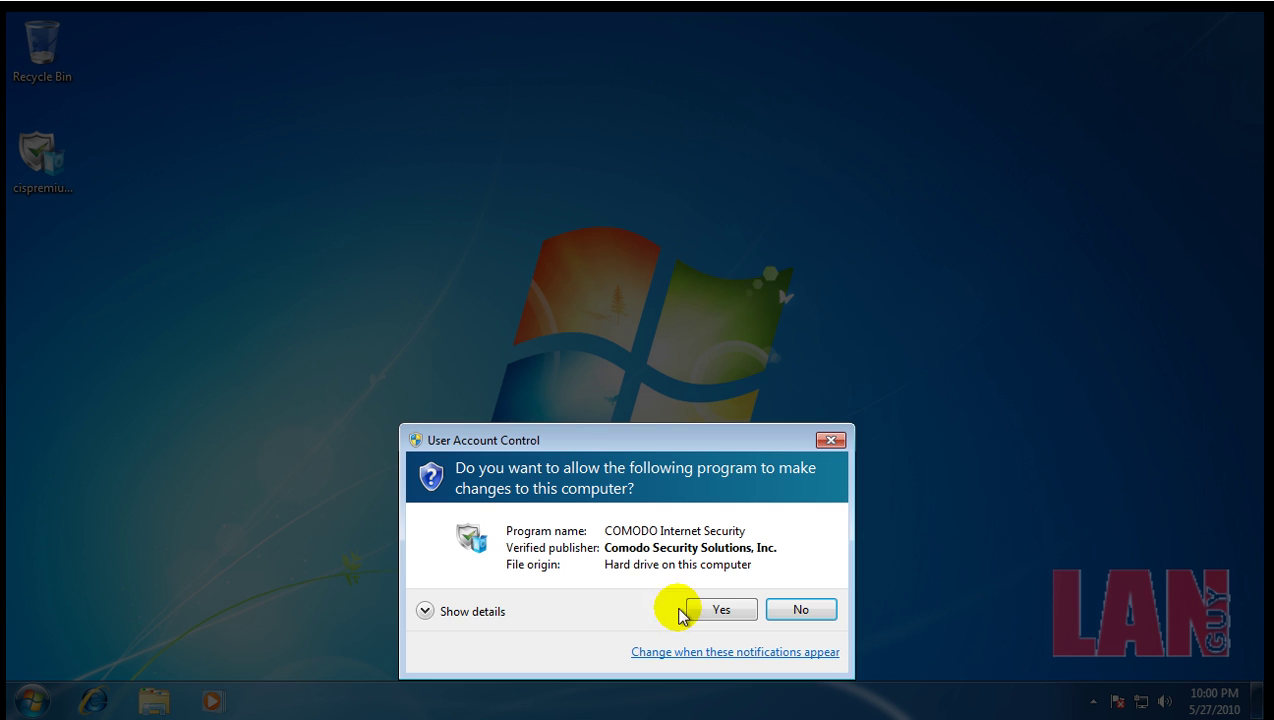
left_click(714, 610)
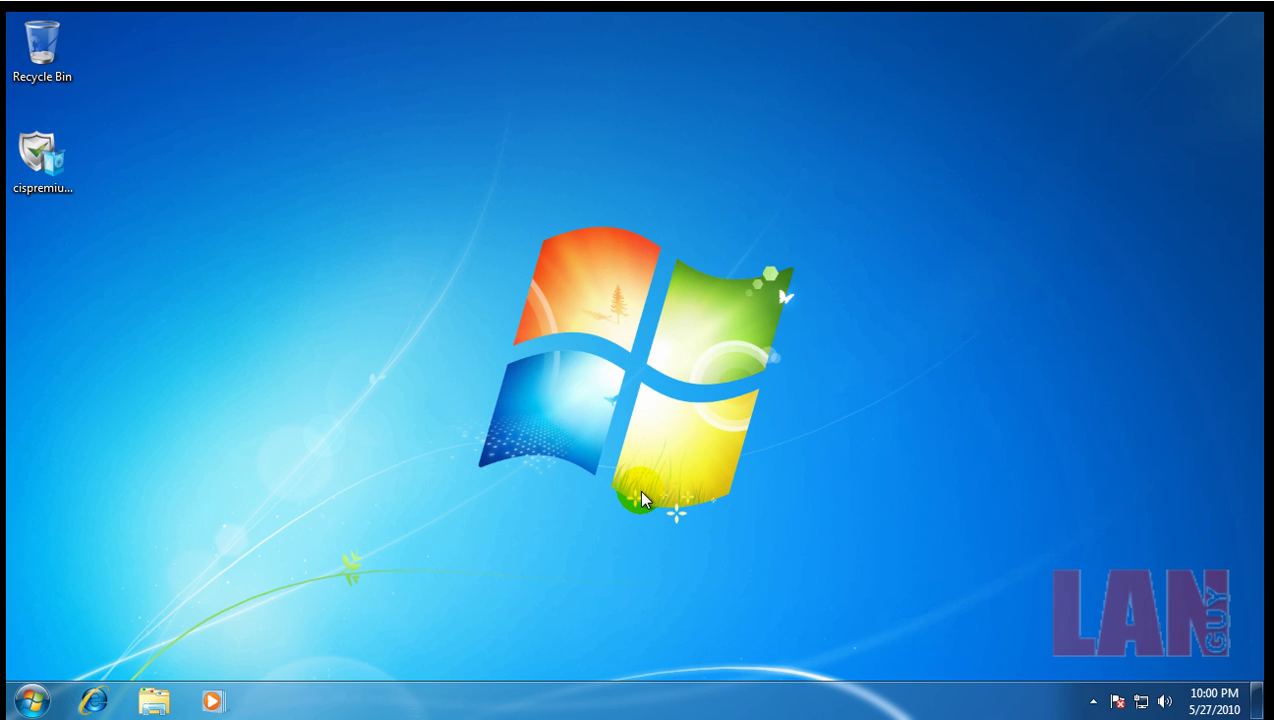
left_click(583, 397)
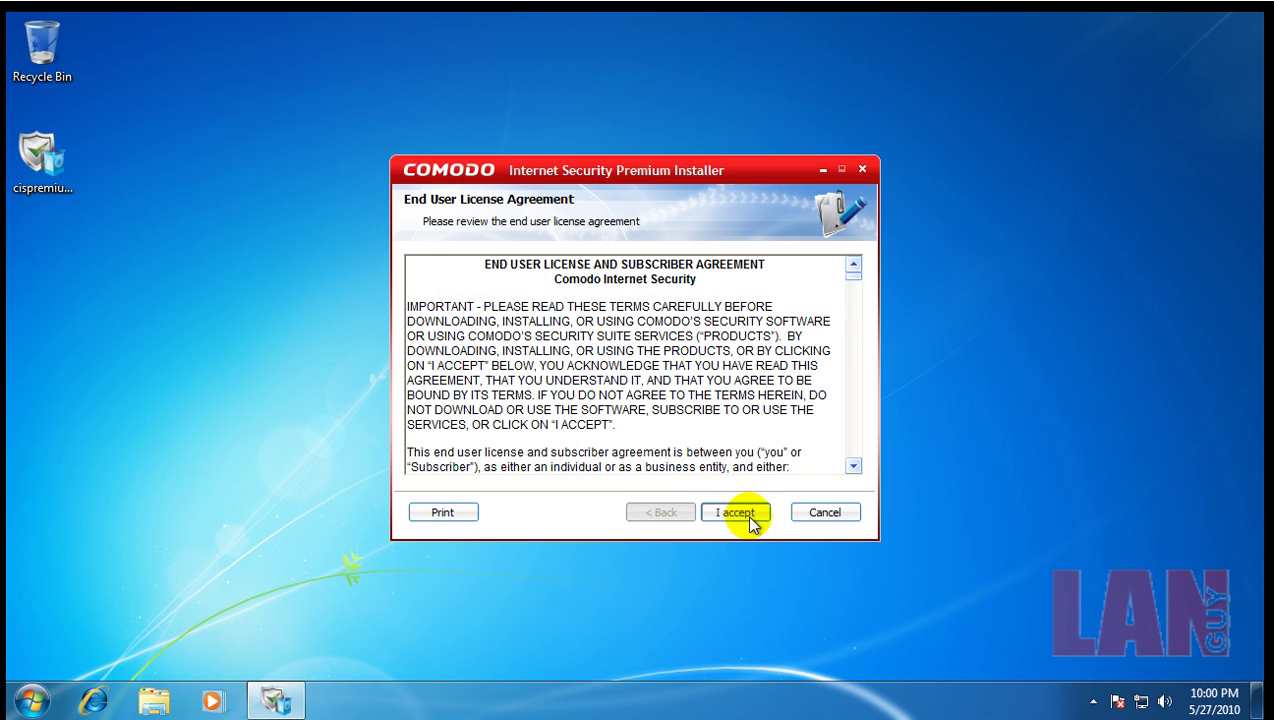
left_click(748, 512)
left_click(747, 515)
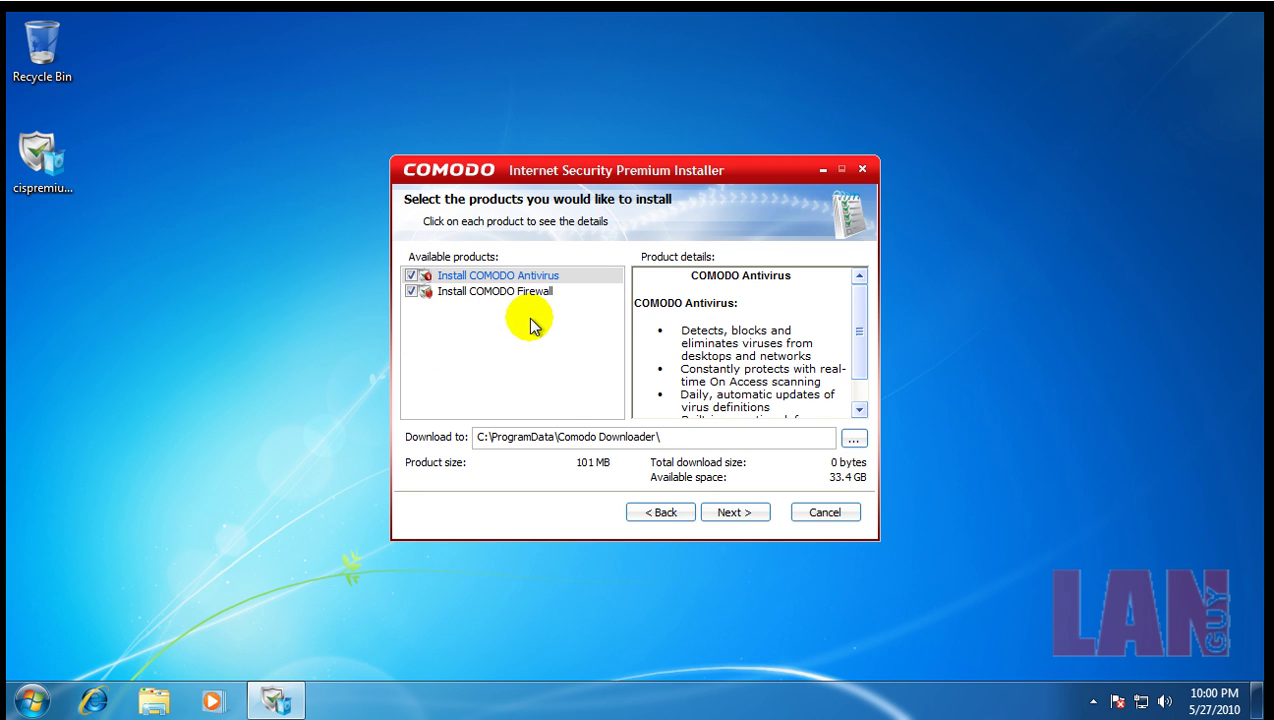
Install COMODO Antivirus and Firewall in the default folder, joining the Threatcast community and declining COMODO Secure DNS Servers.
left_click(755, 513)
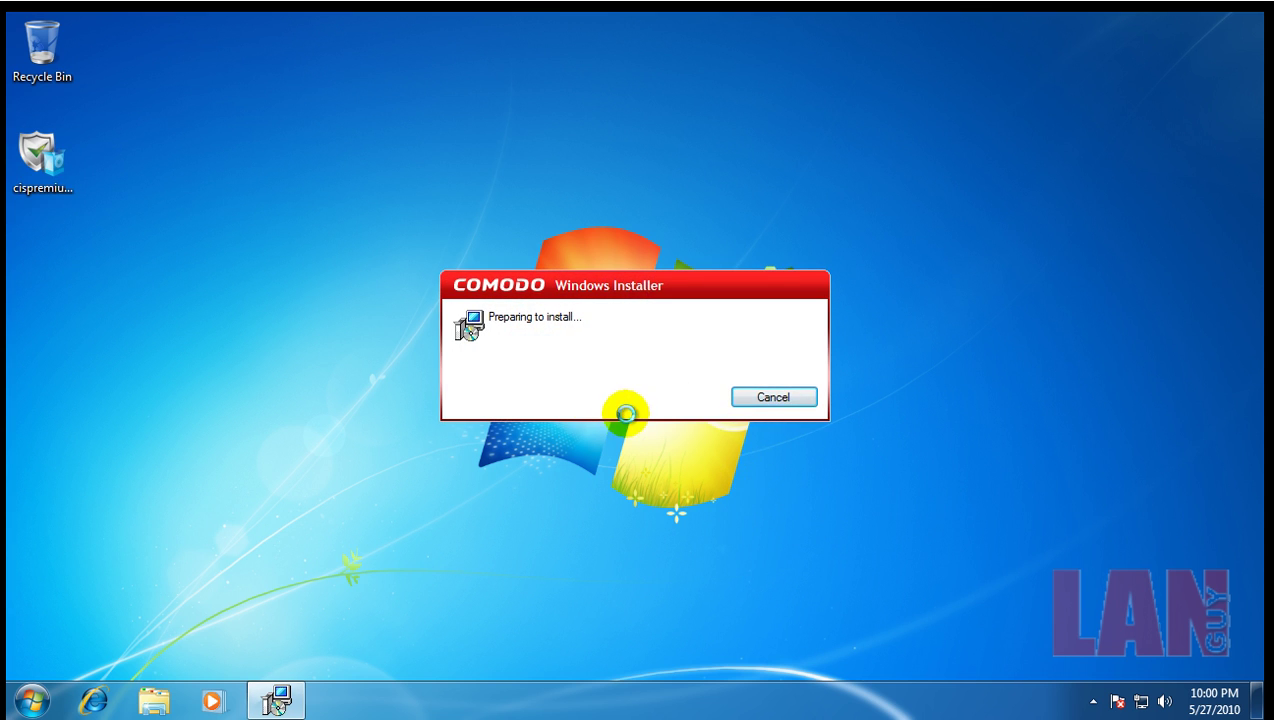
left_click(745, 510)
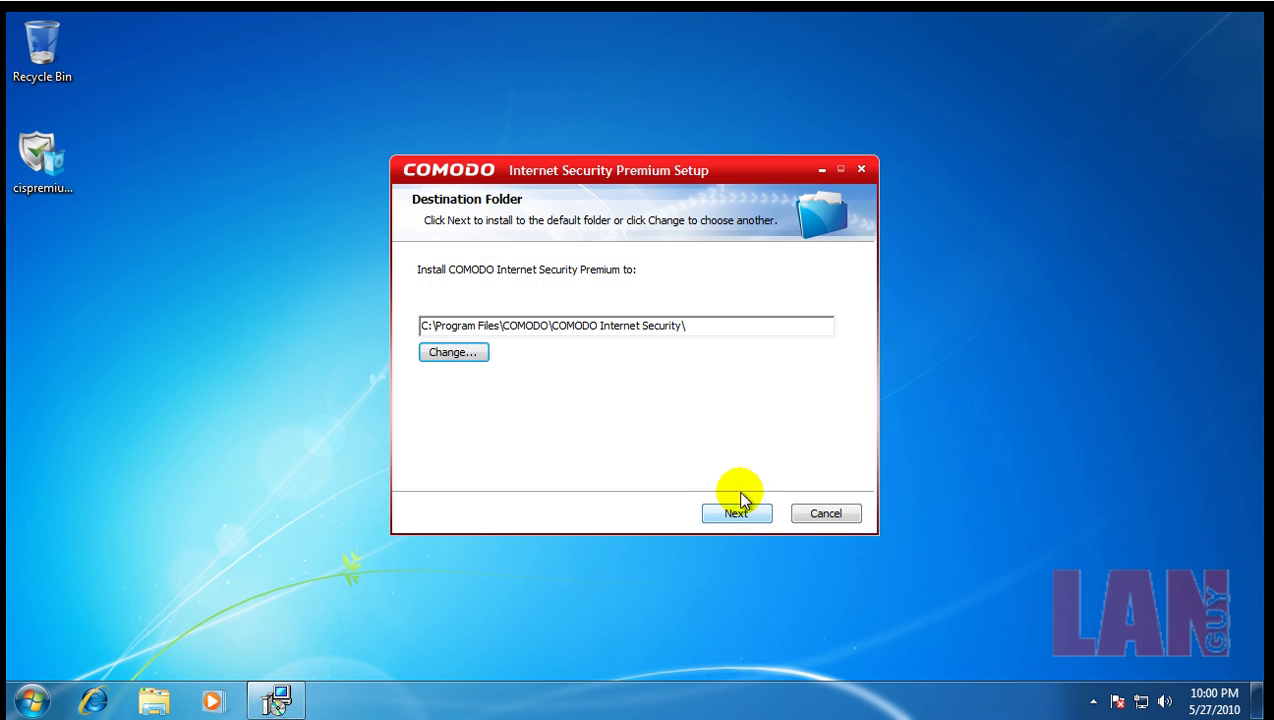
left_click(735, 514)
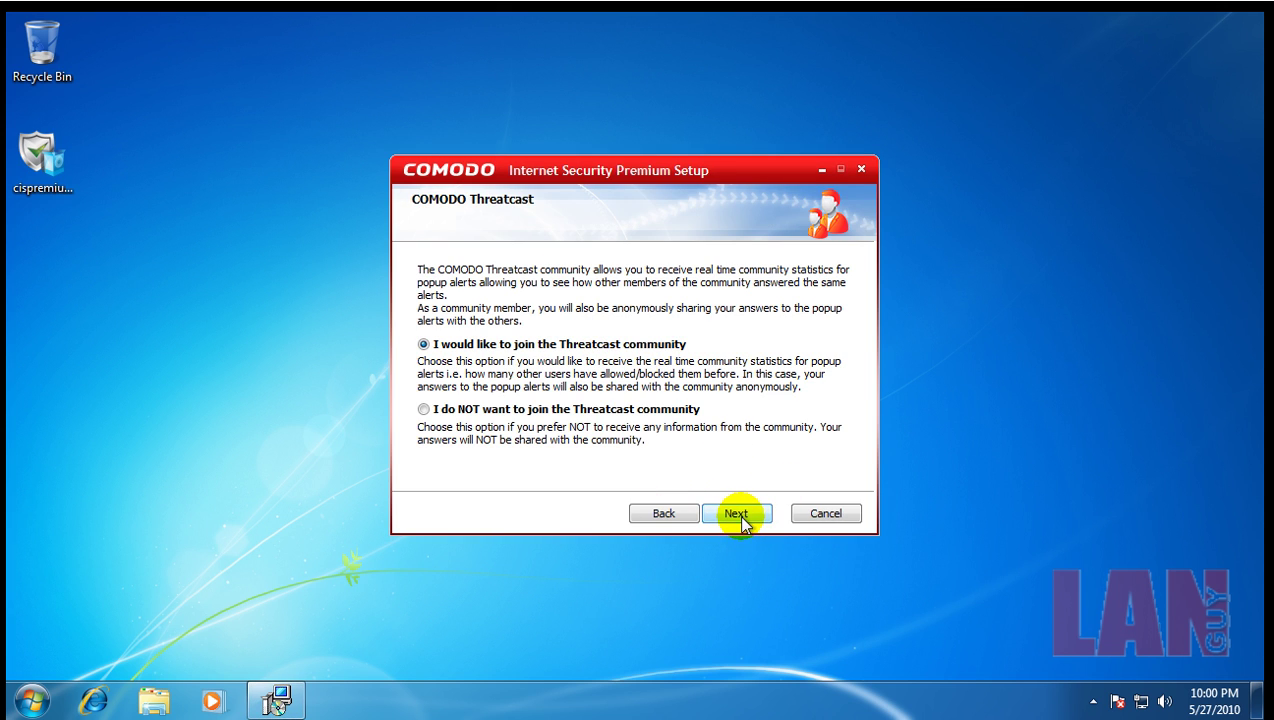
left_click(740, 516)
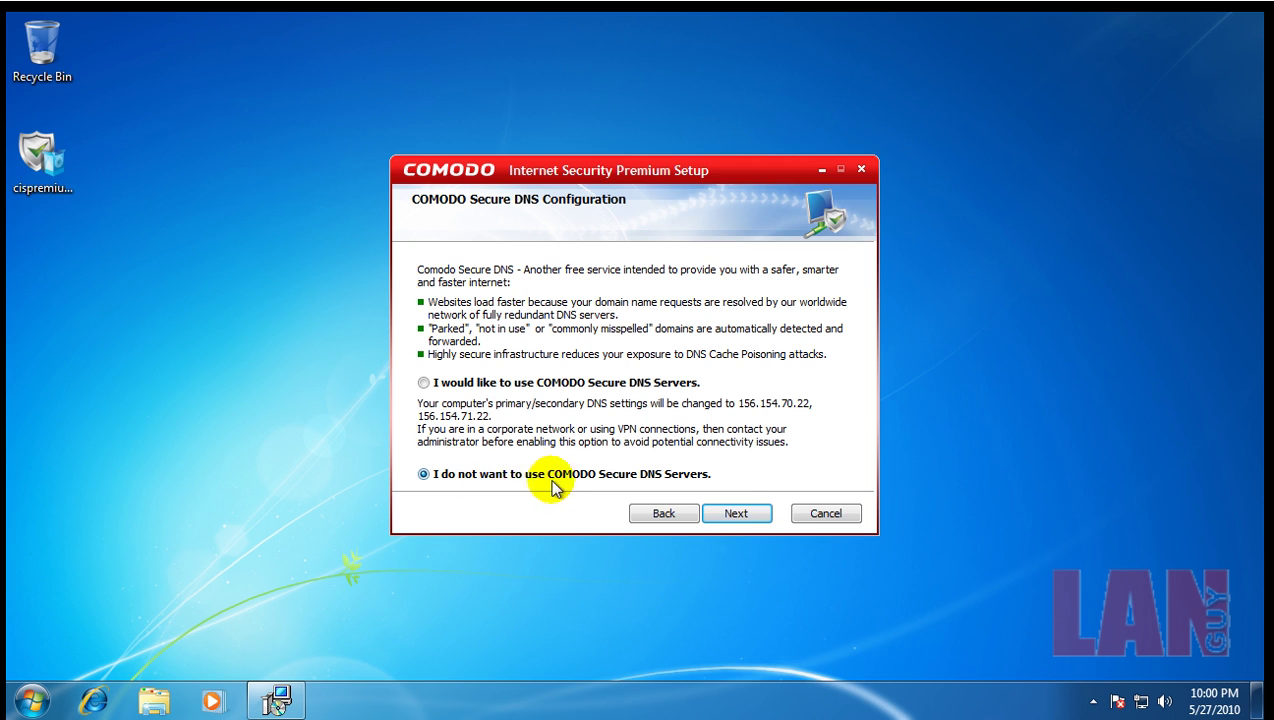
left_click(733, 515)
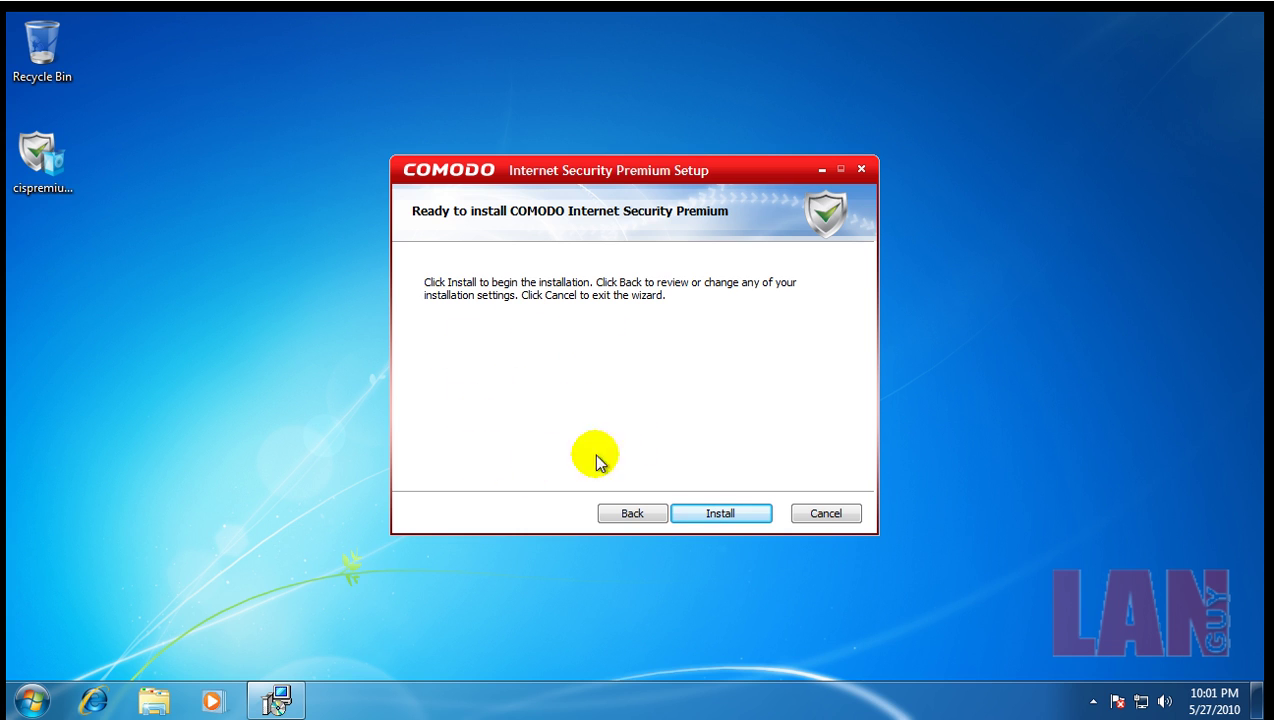
left_click(719, 515)
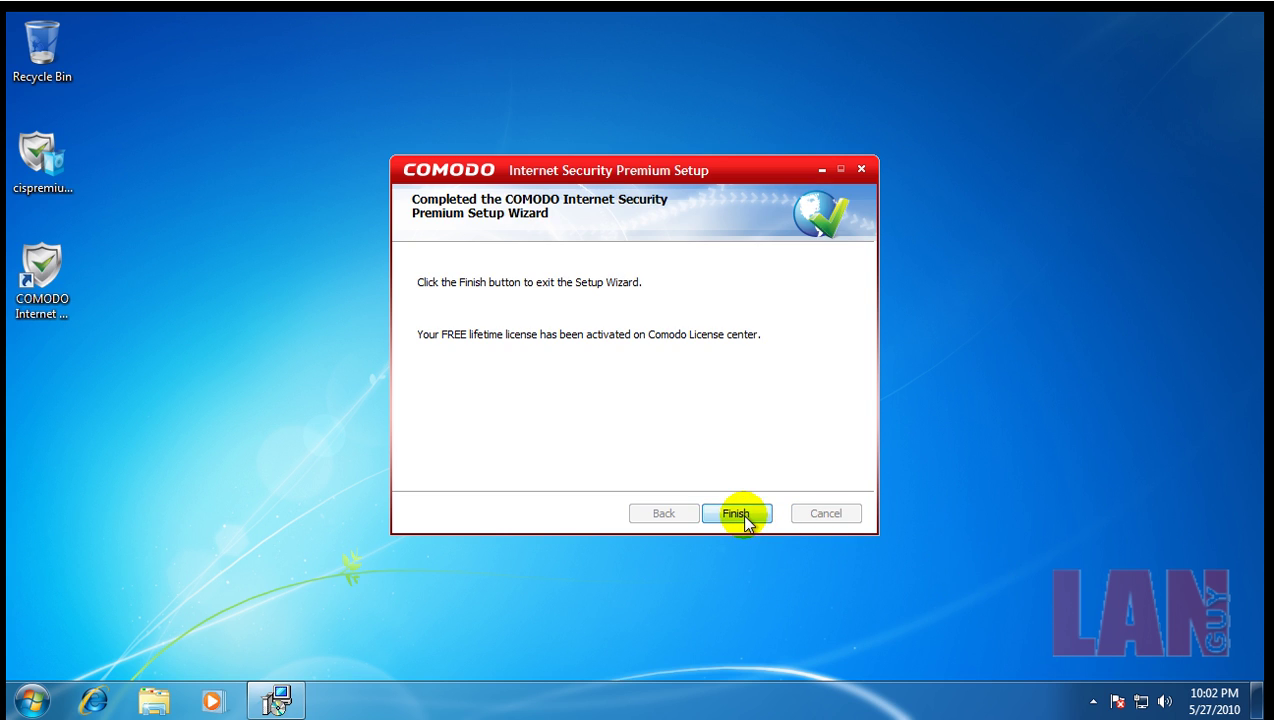
Finish the setup with a system restart, and accept the detected private network as Local Area Network #1 without full access.
left_click(745, 518)
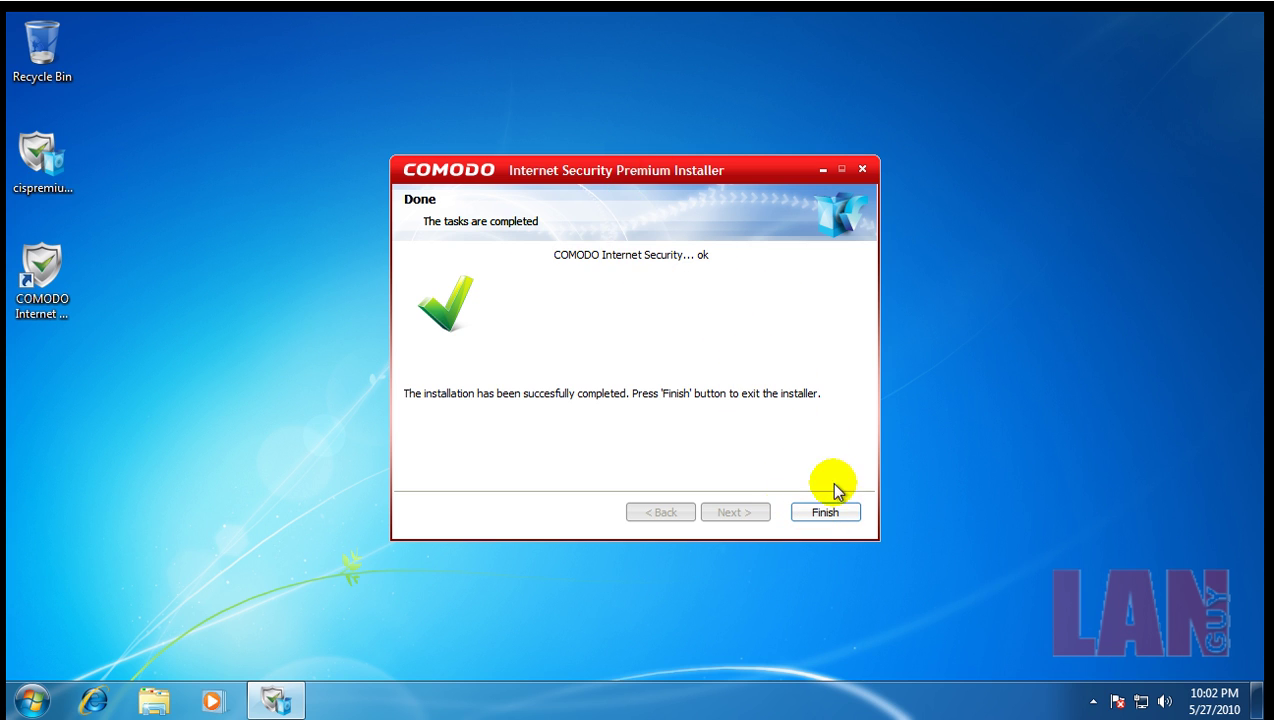
left_click(828, 512)
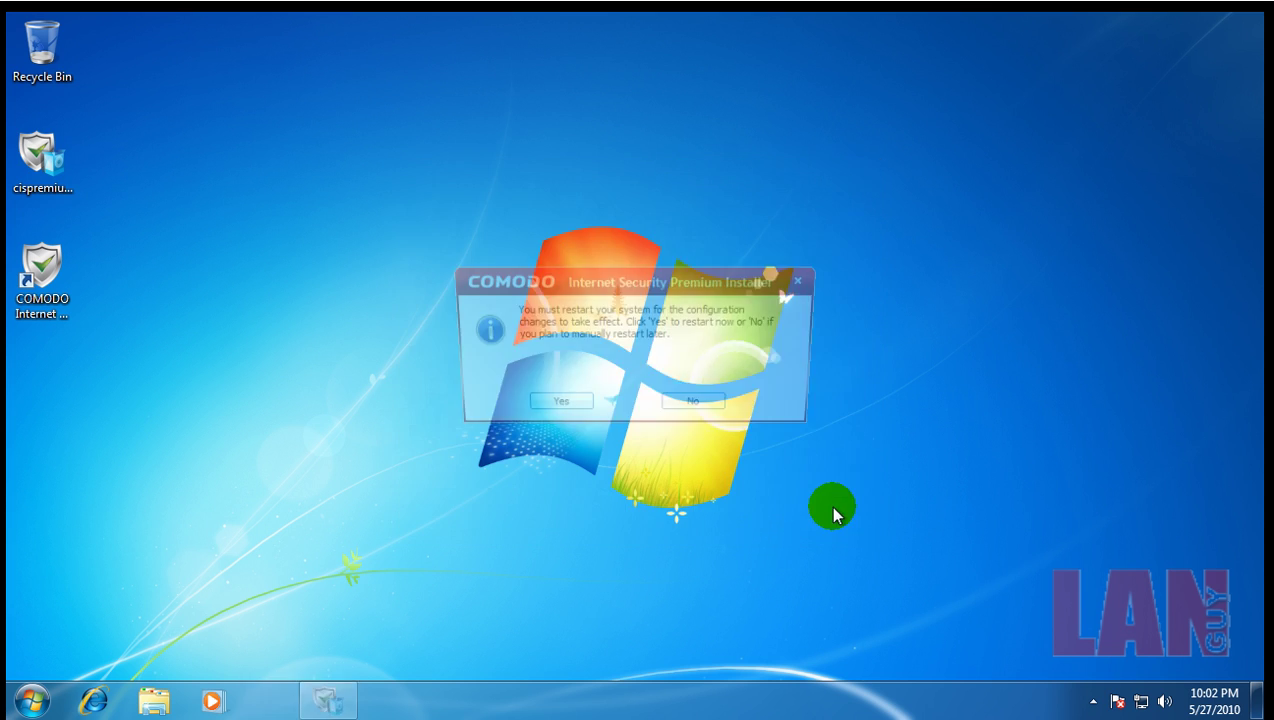
left_click(553, 408)
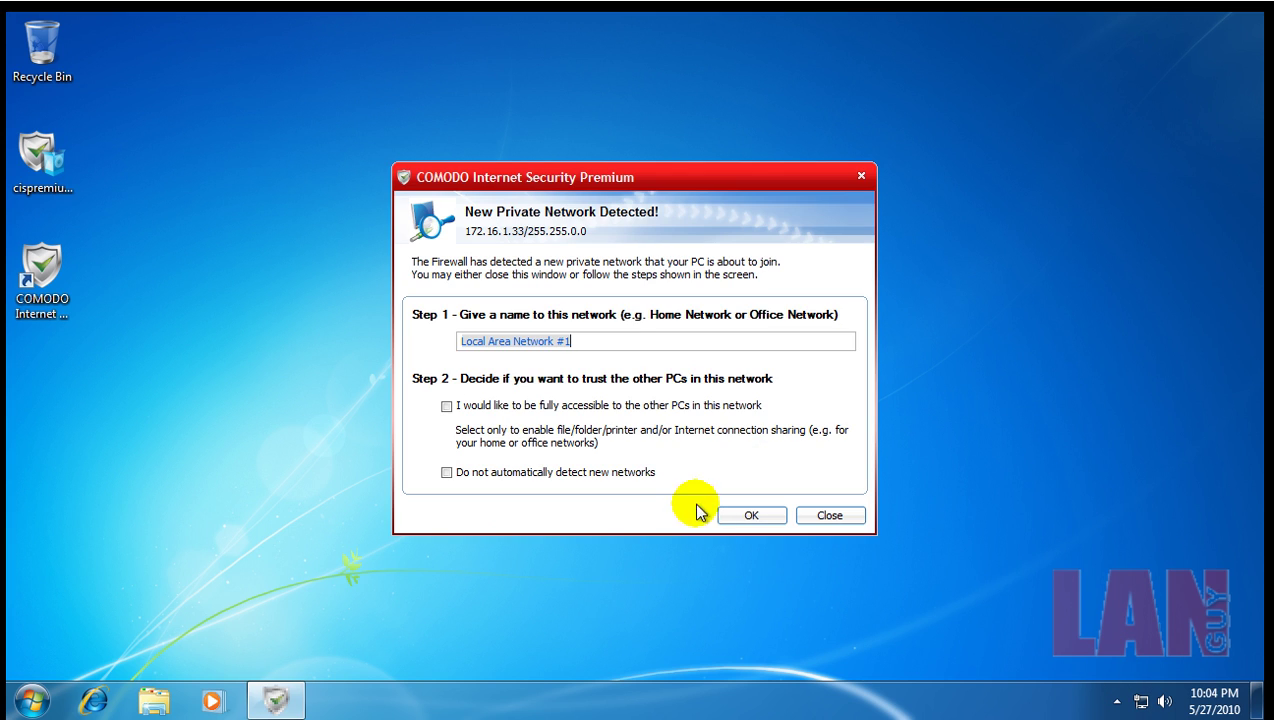
left_click(748, 519)
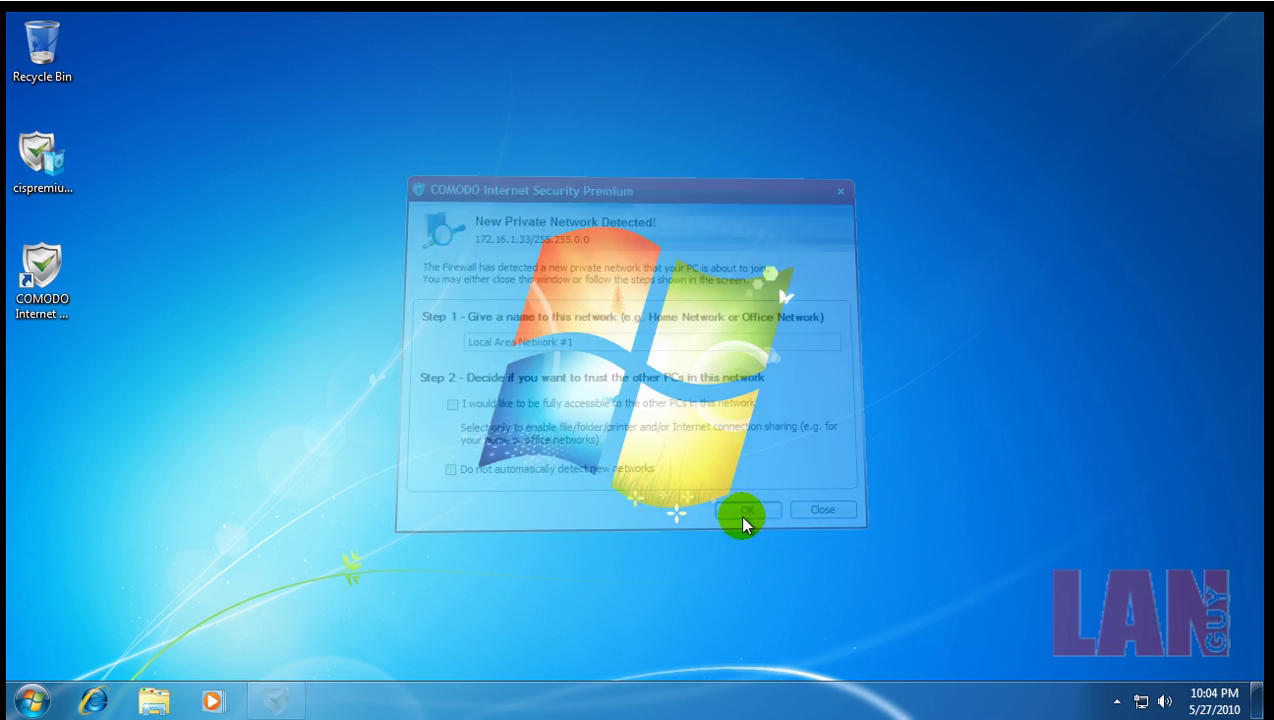
Open COMODO Internet Security Premium and view its product version information.
left_click(1117, 701)
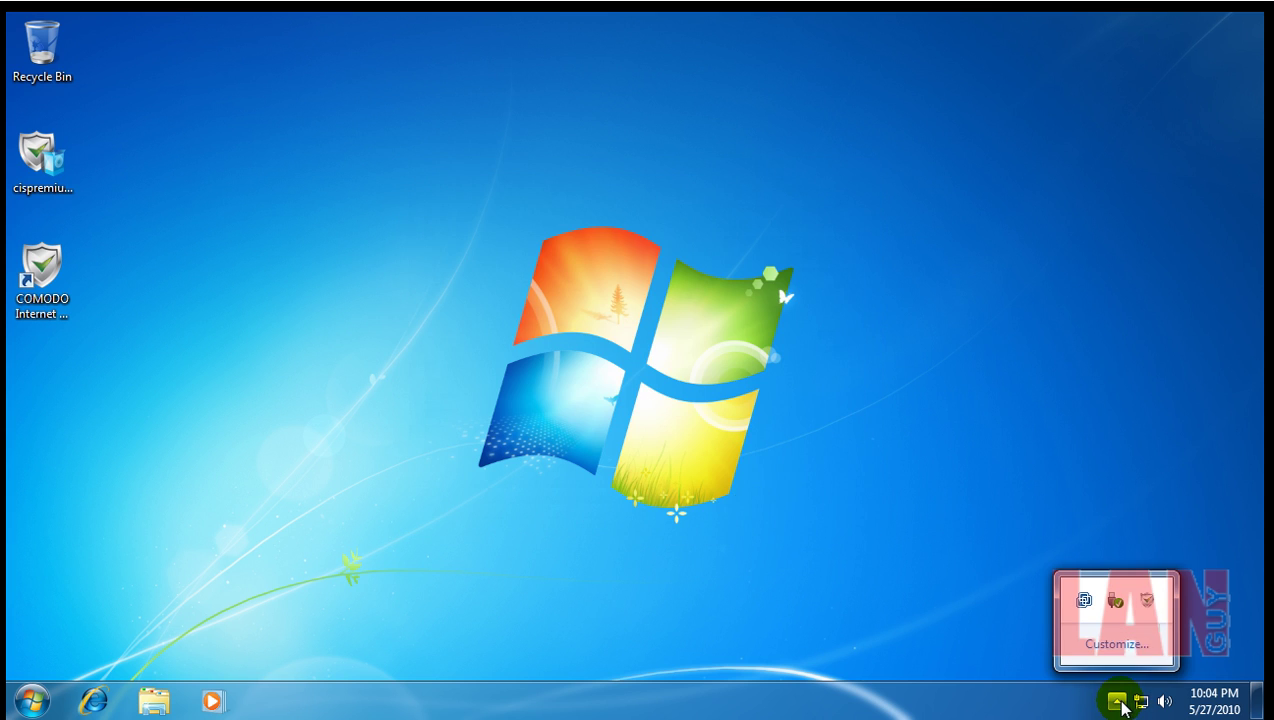
double_click(1147, 606)
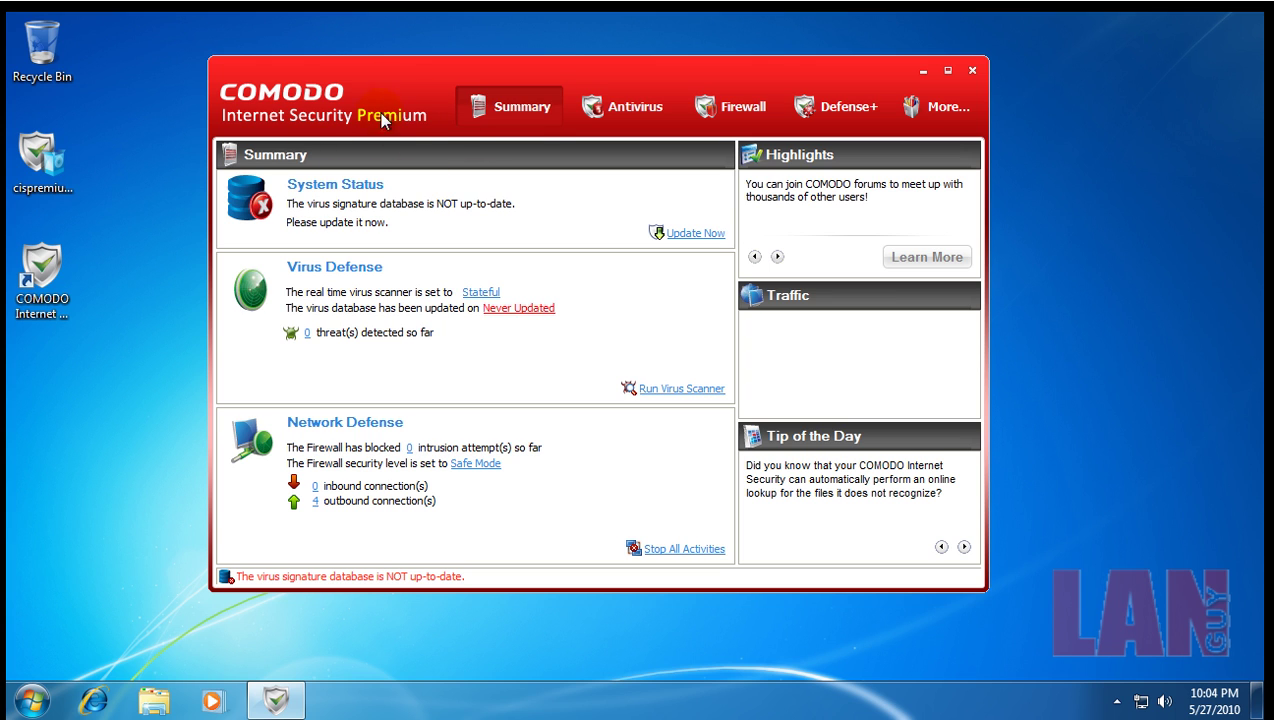
left_click(960, 118)
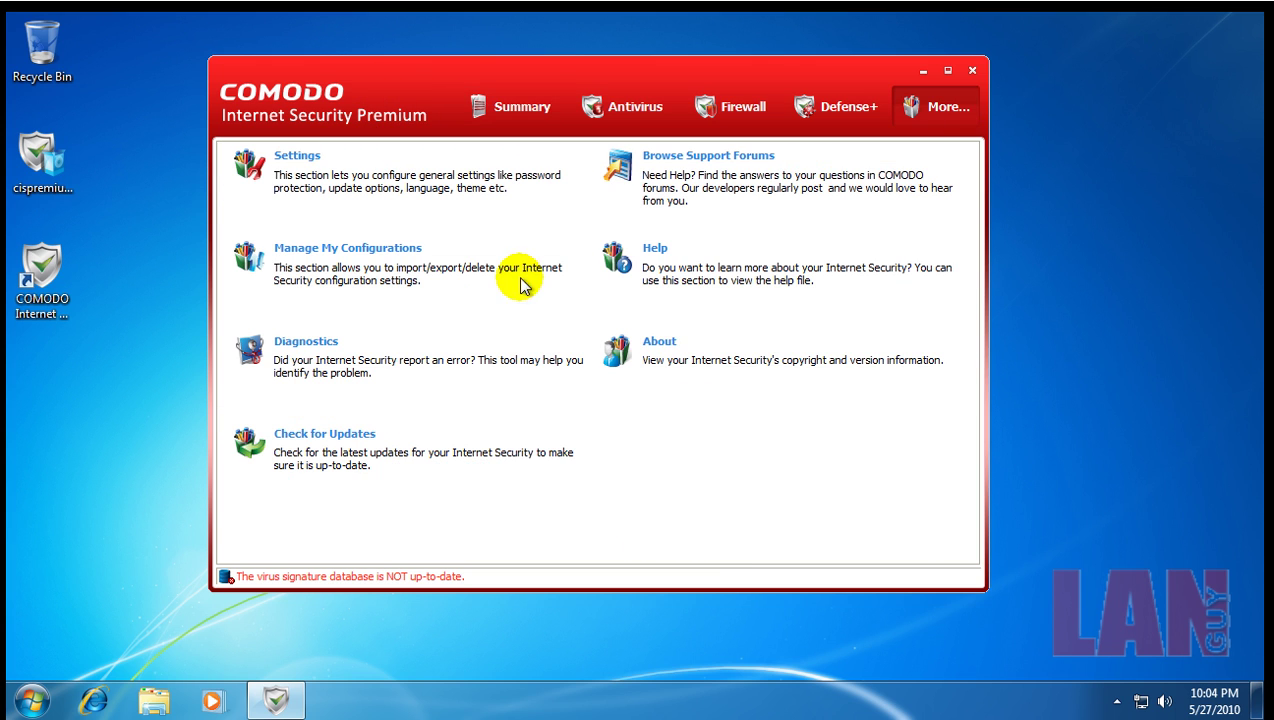
left_click(655, 343)
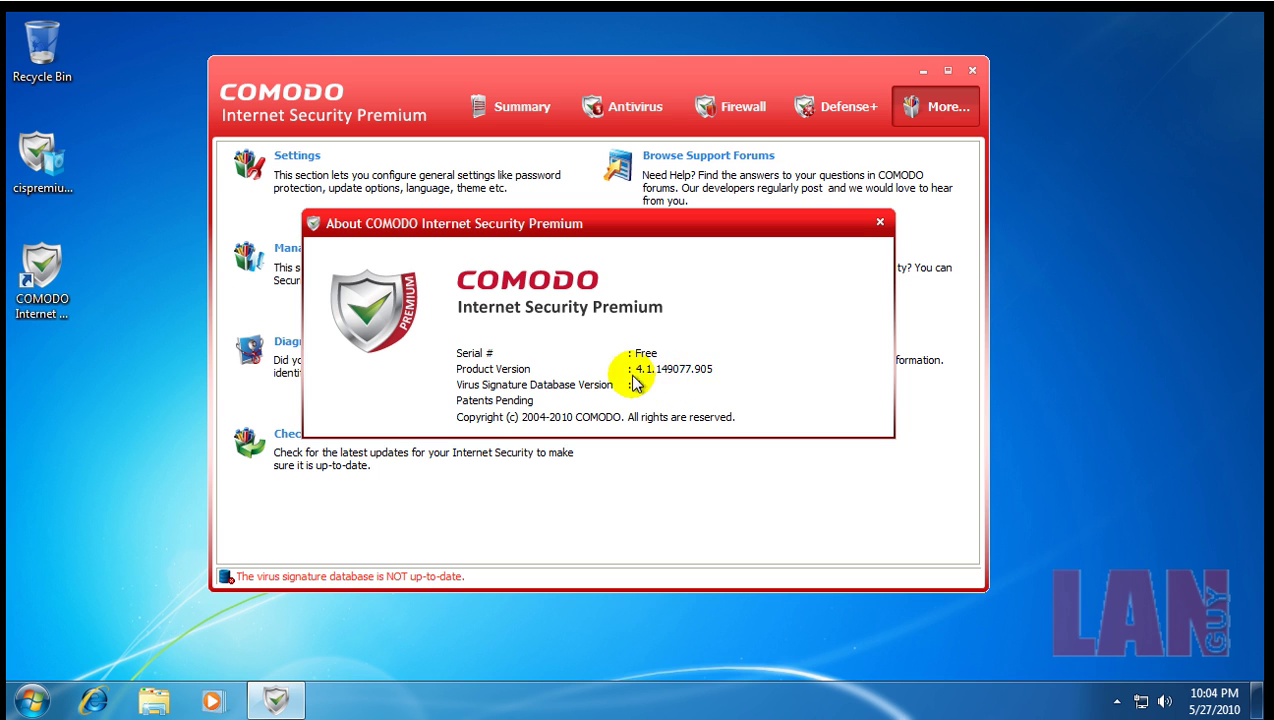
left_click(880, 222)
Review the security summary and the Defense+ common tasks, and close the COMODO window.
left_click(540, 115)
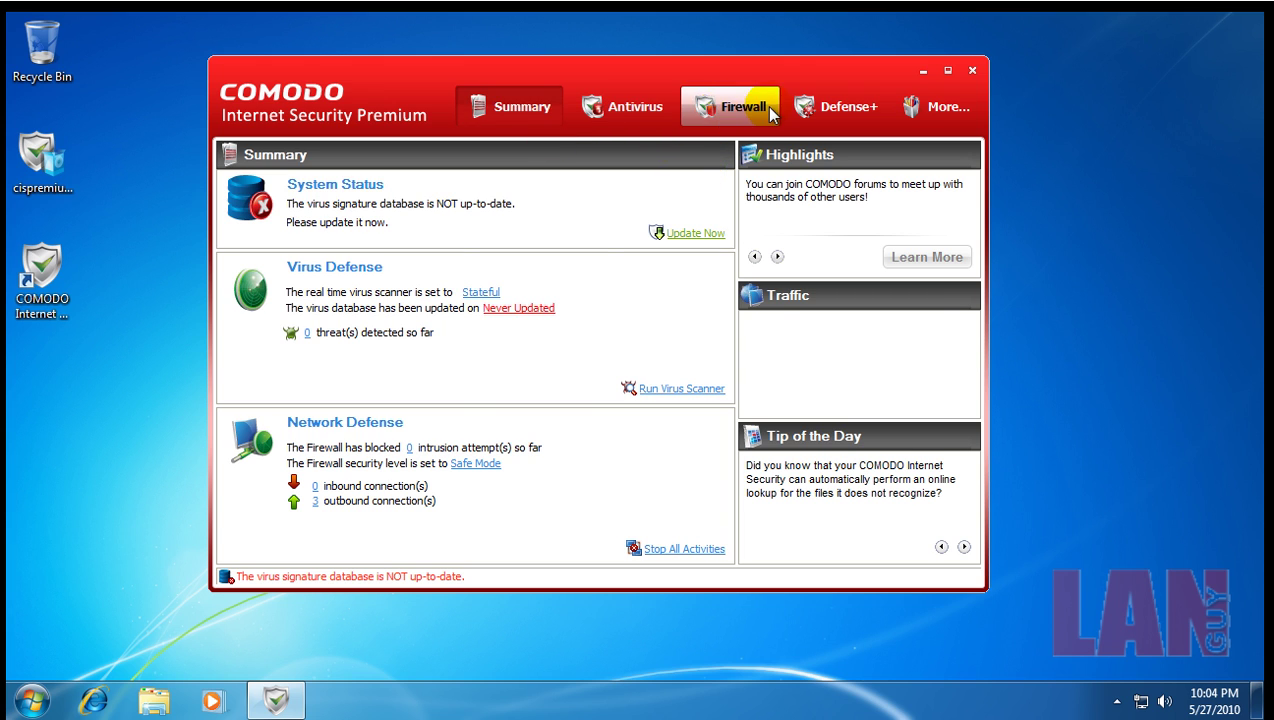
left_click(864, 114)
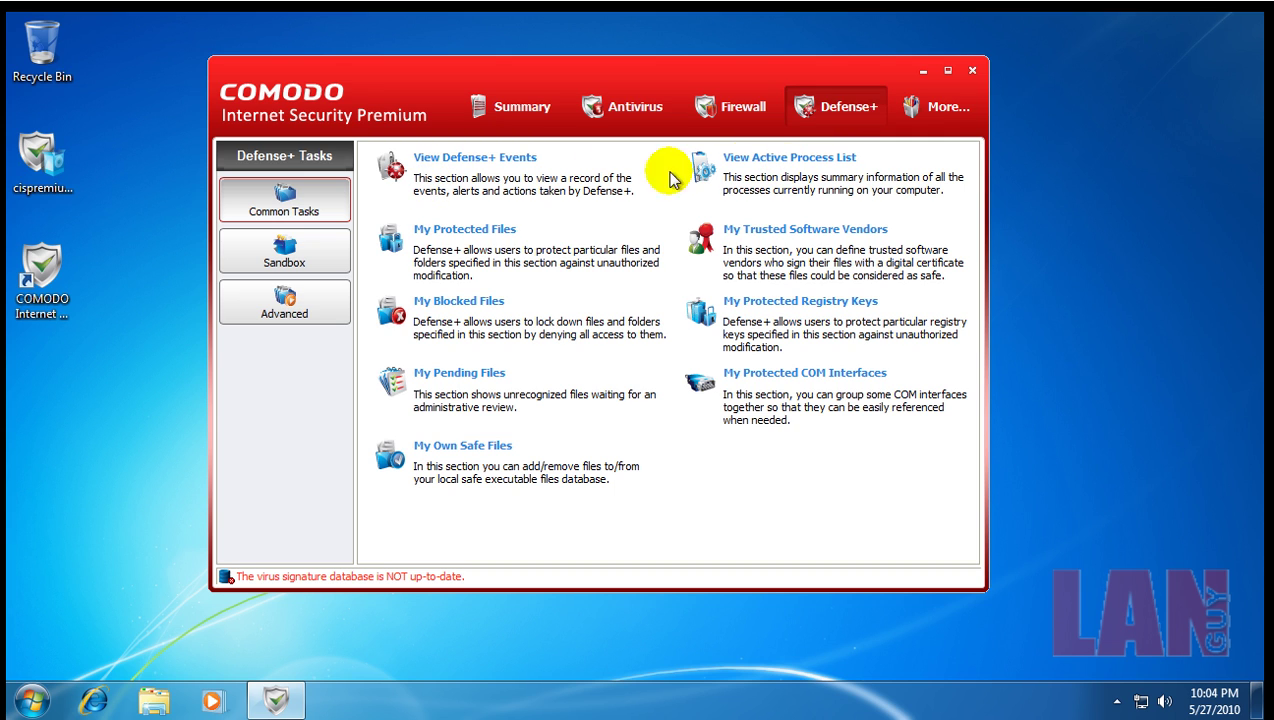
left_click(506, 112)
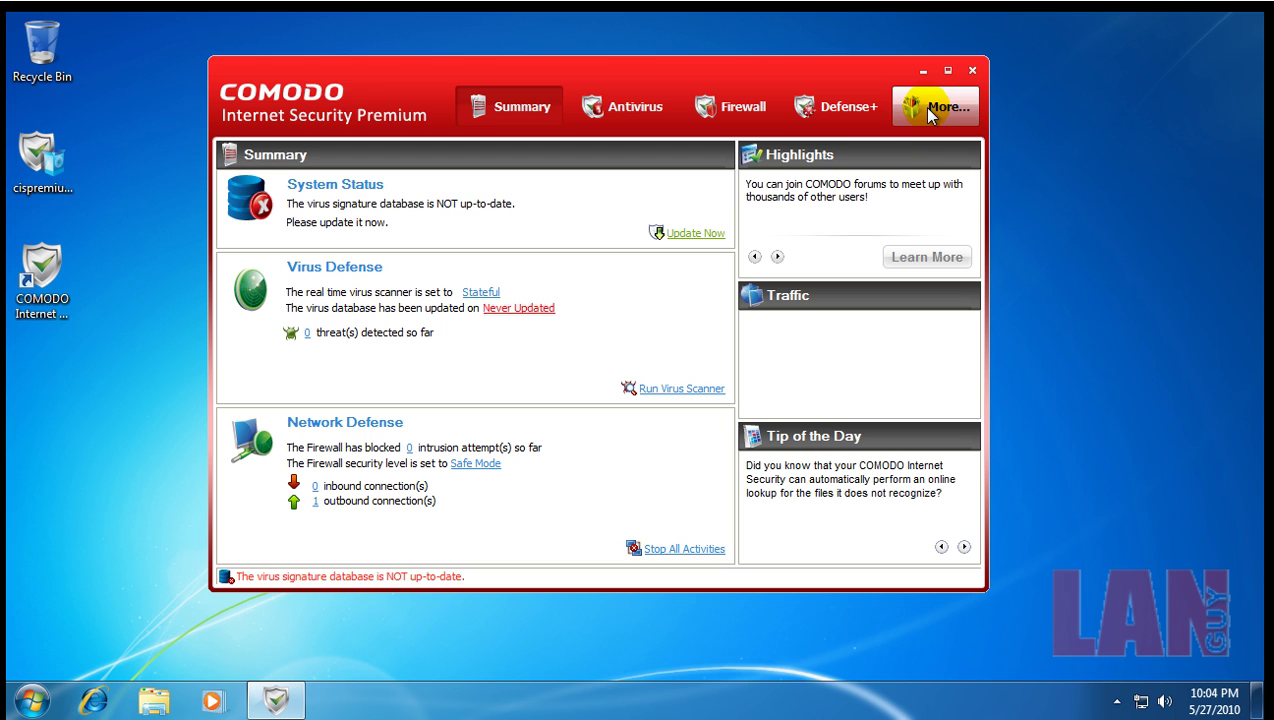
left_click(972, 71)
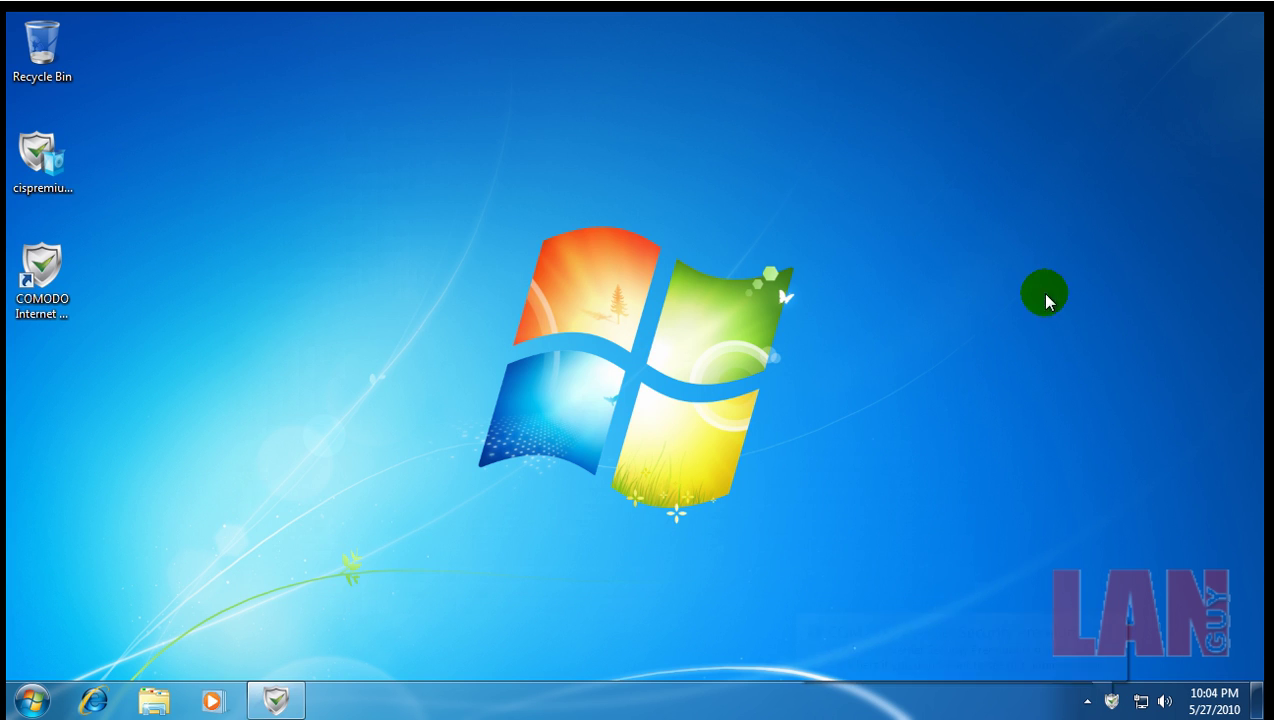
left_click(1070, 662)
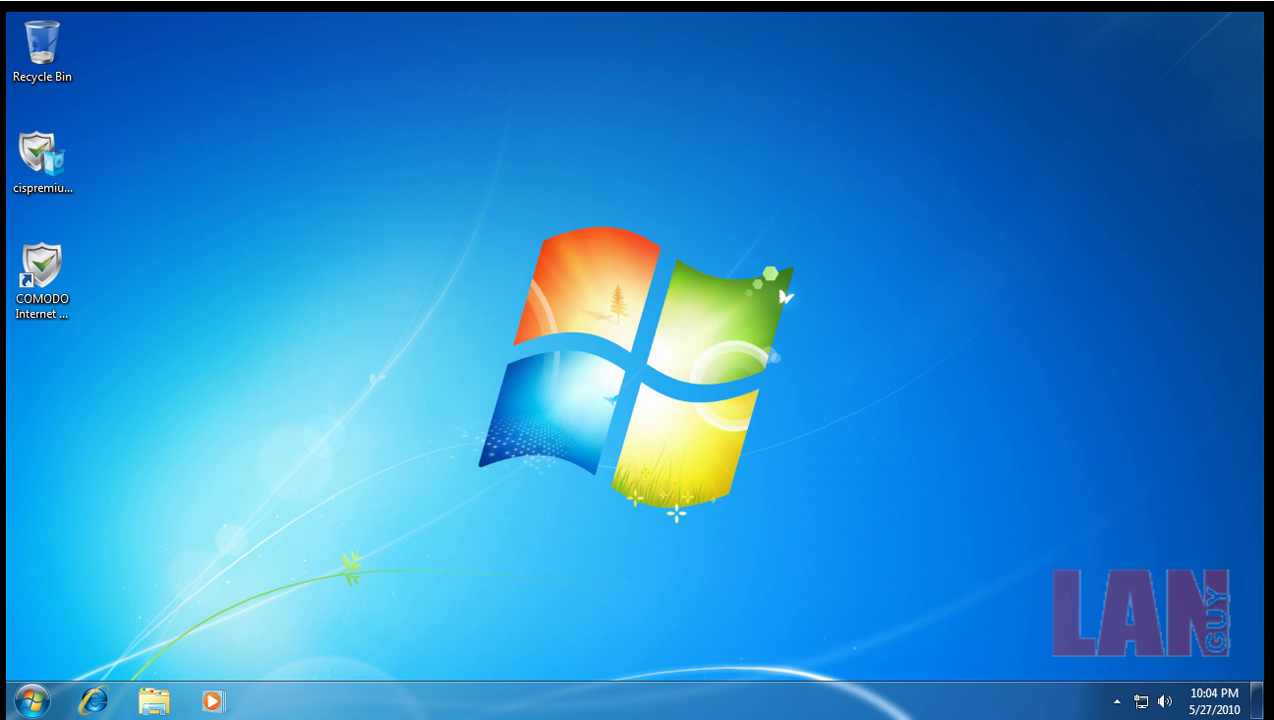
Open folder 2 containing the clt application and reposition its window on the desktop.
double_click(300, 362)
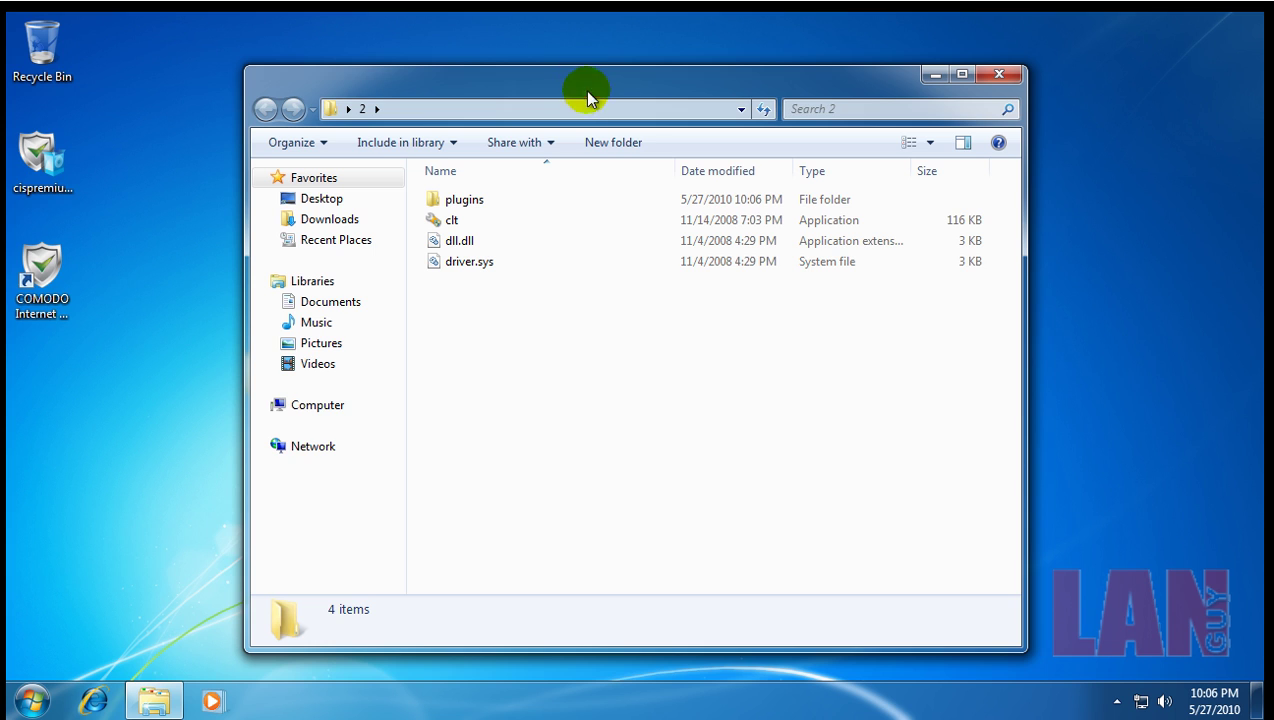
left_click_drag(583, 97, 568, 80)
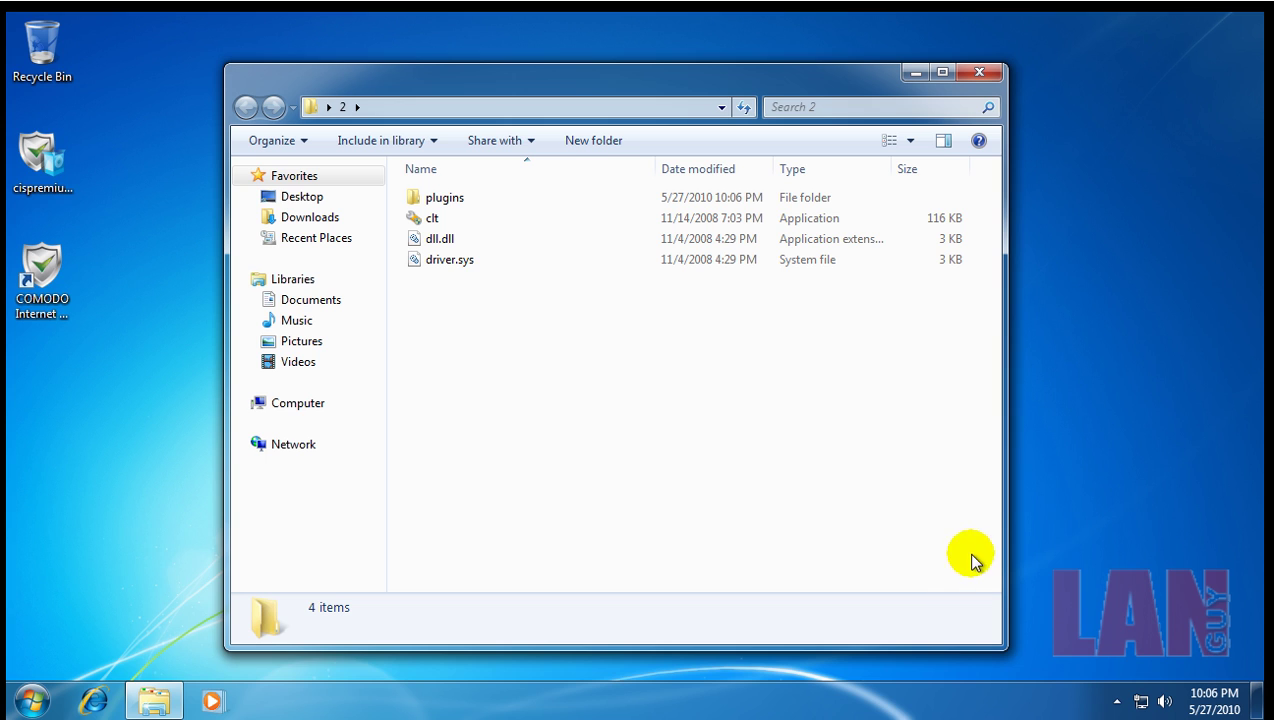
Check the sandbox and firewall security levels set in COMODO.
left_click(1117, 701)
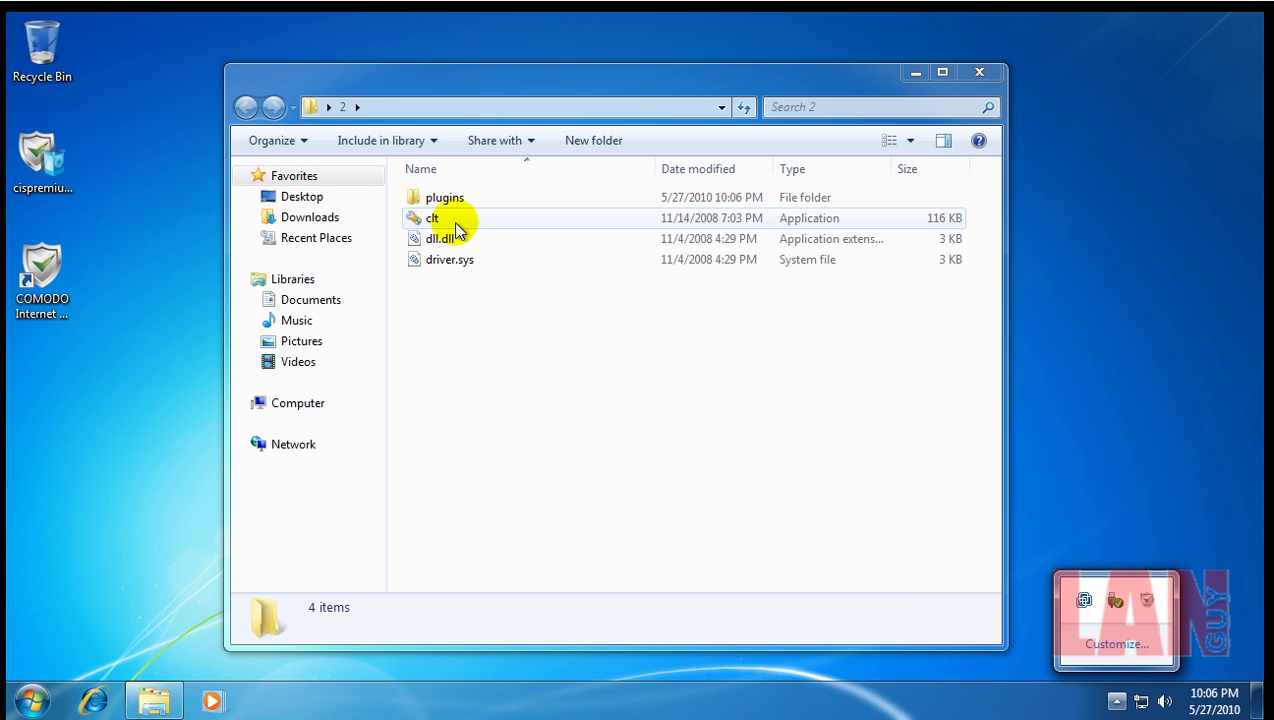
right_click(1145, 603)
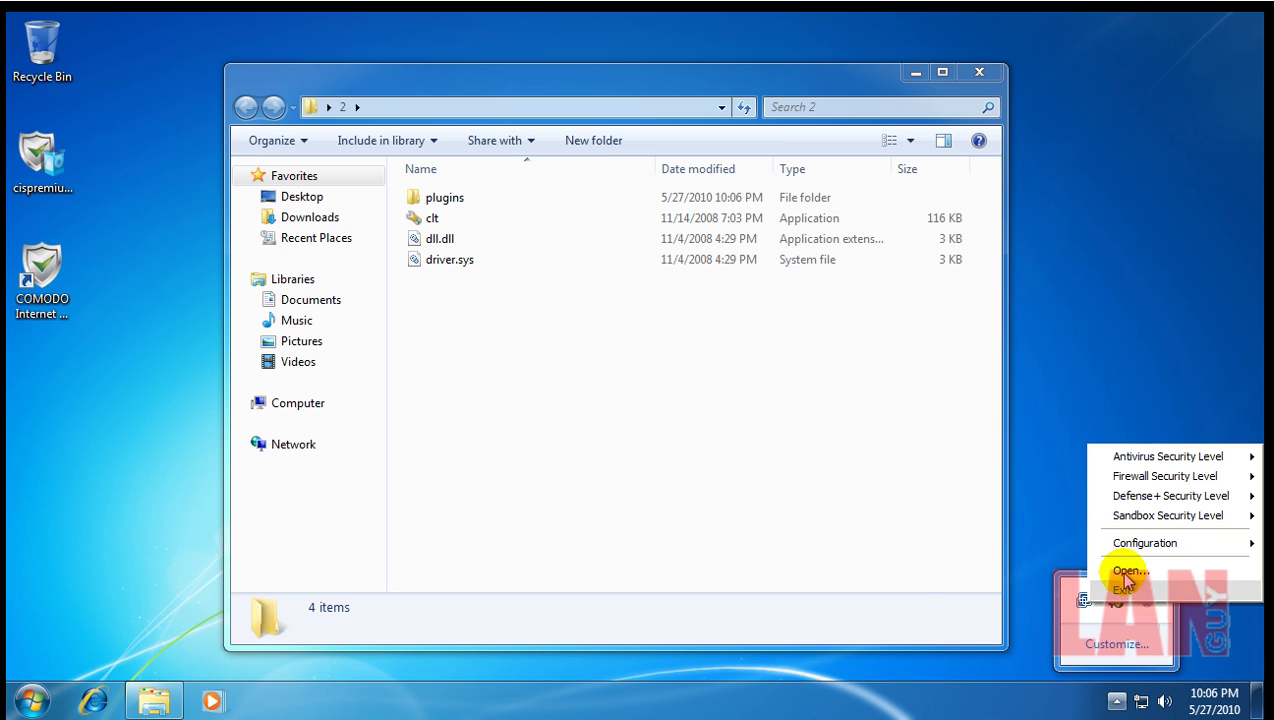
mouse_move(1130, 550)
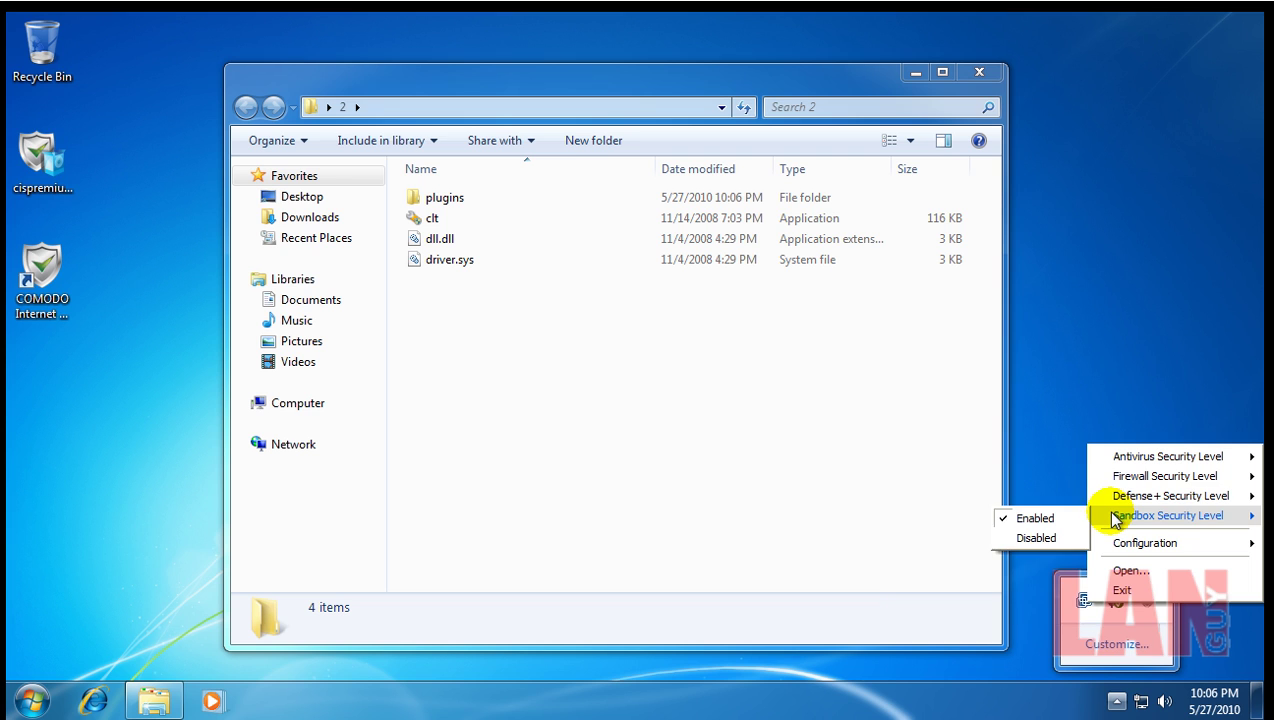
mouse_move(1113, 500)
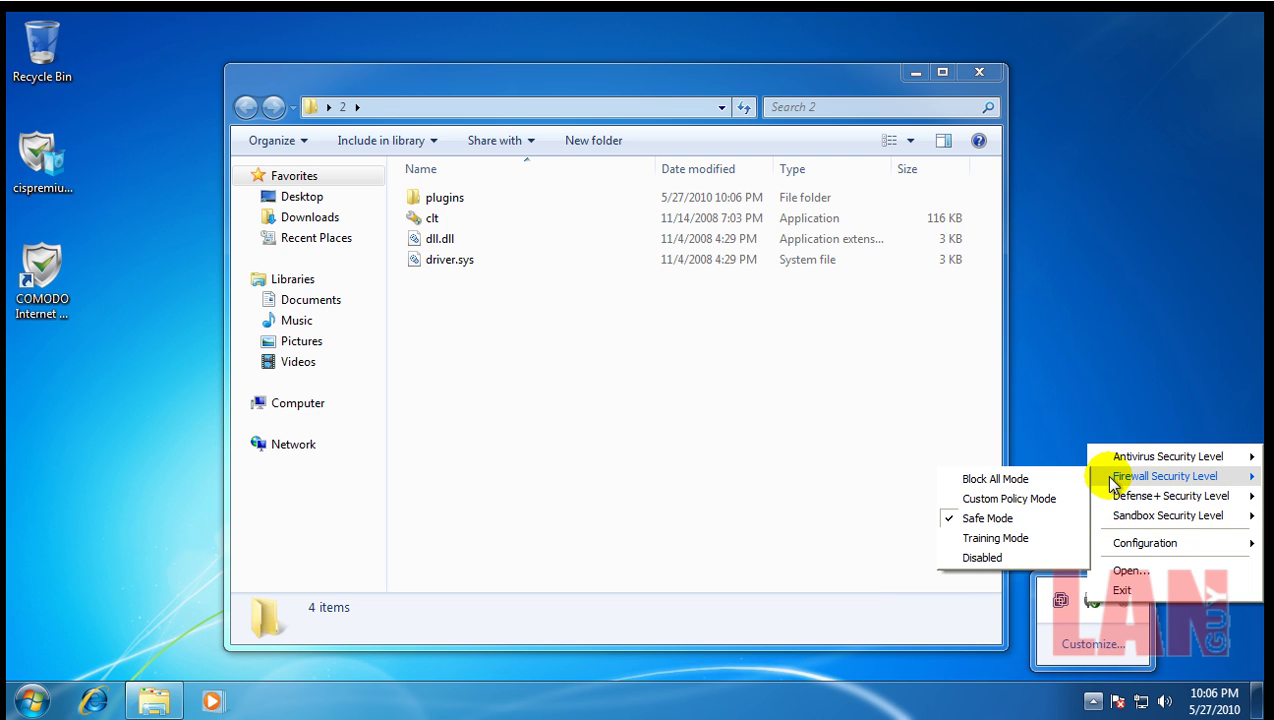
Review the global rules of the firewall's Network Security Policy in COMODO and leave them without saving.
left_click(1128, 570)
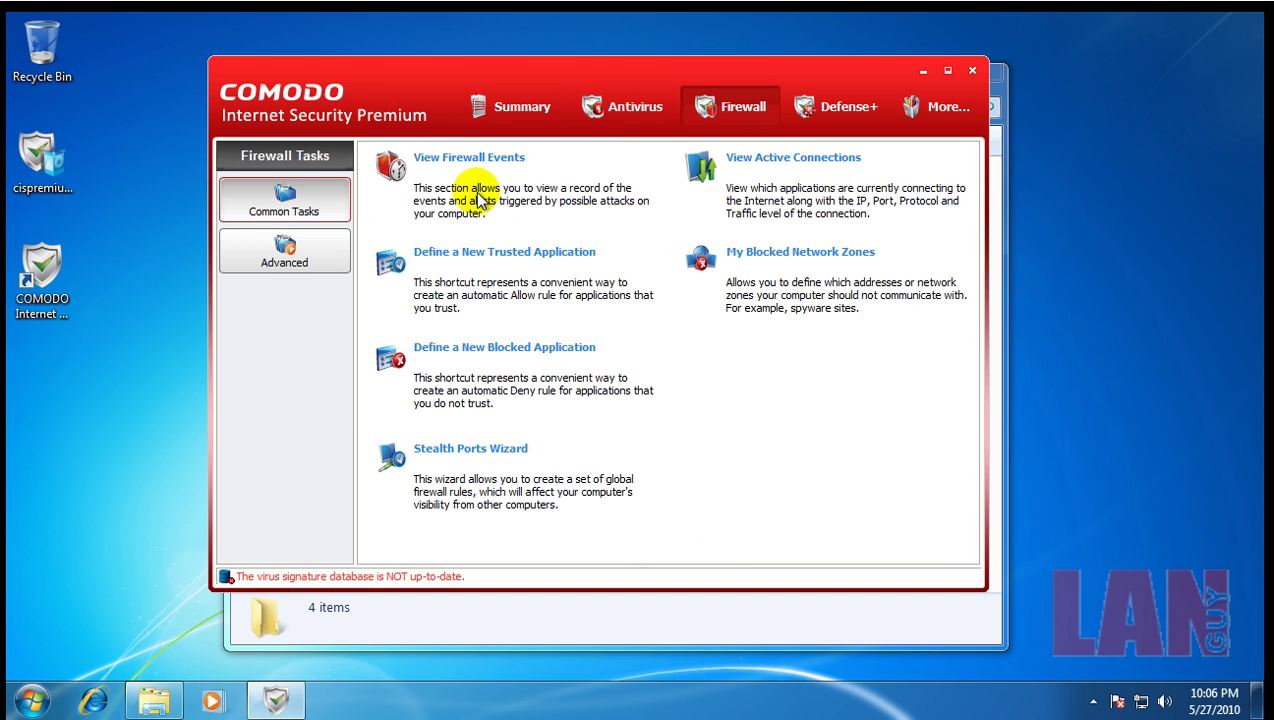
left_click(303, 261)
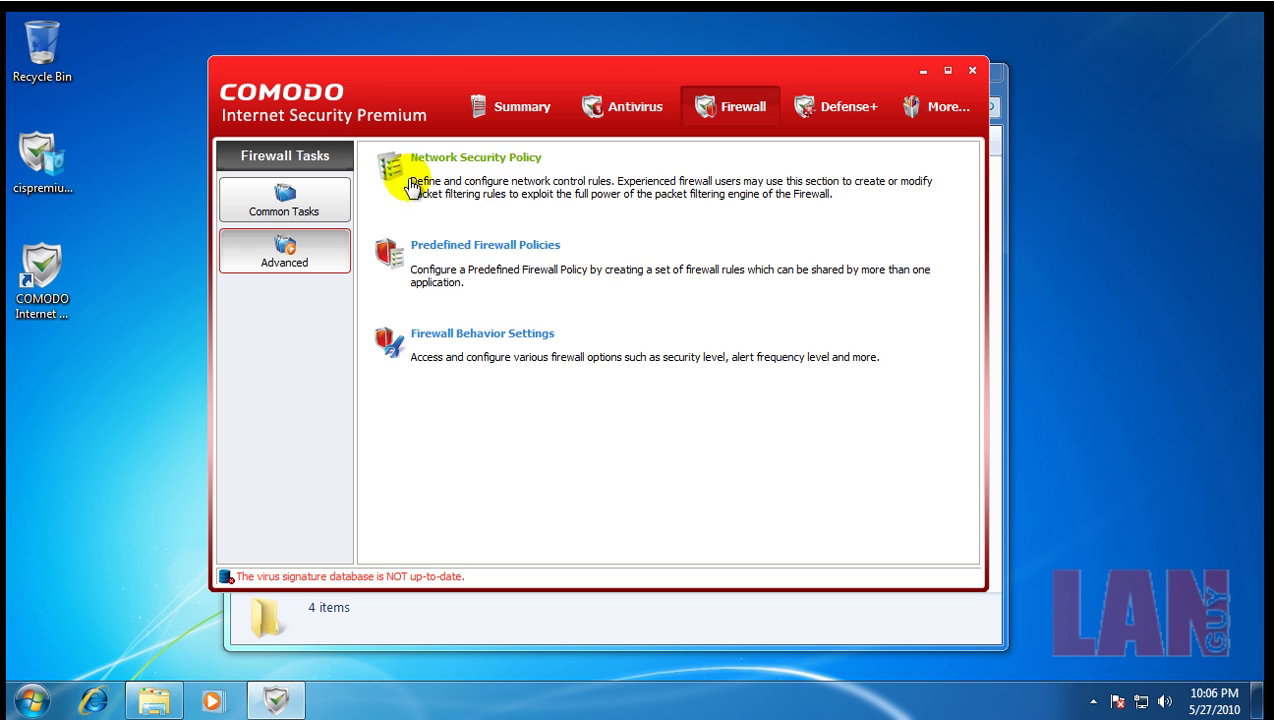
left_click(495, 158)
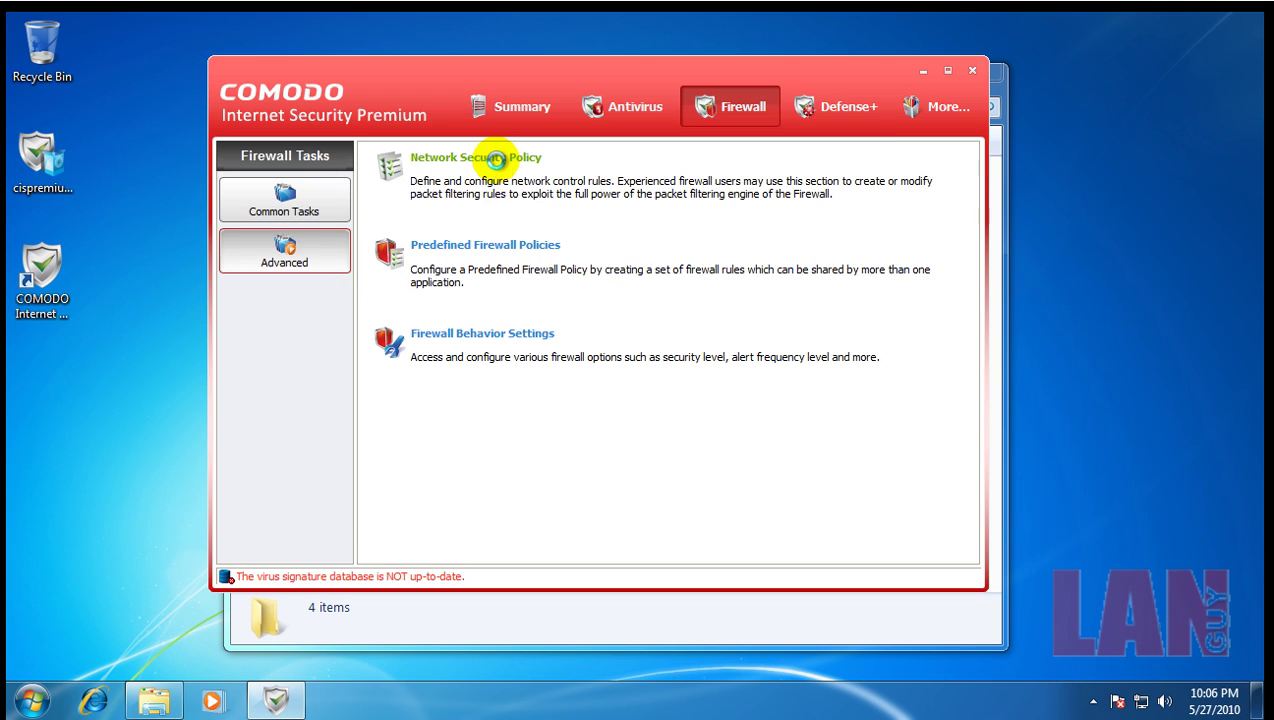
left_click(455, 167)
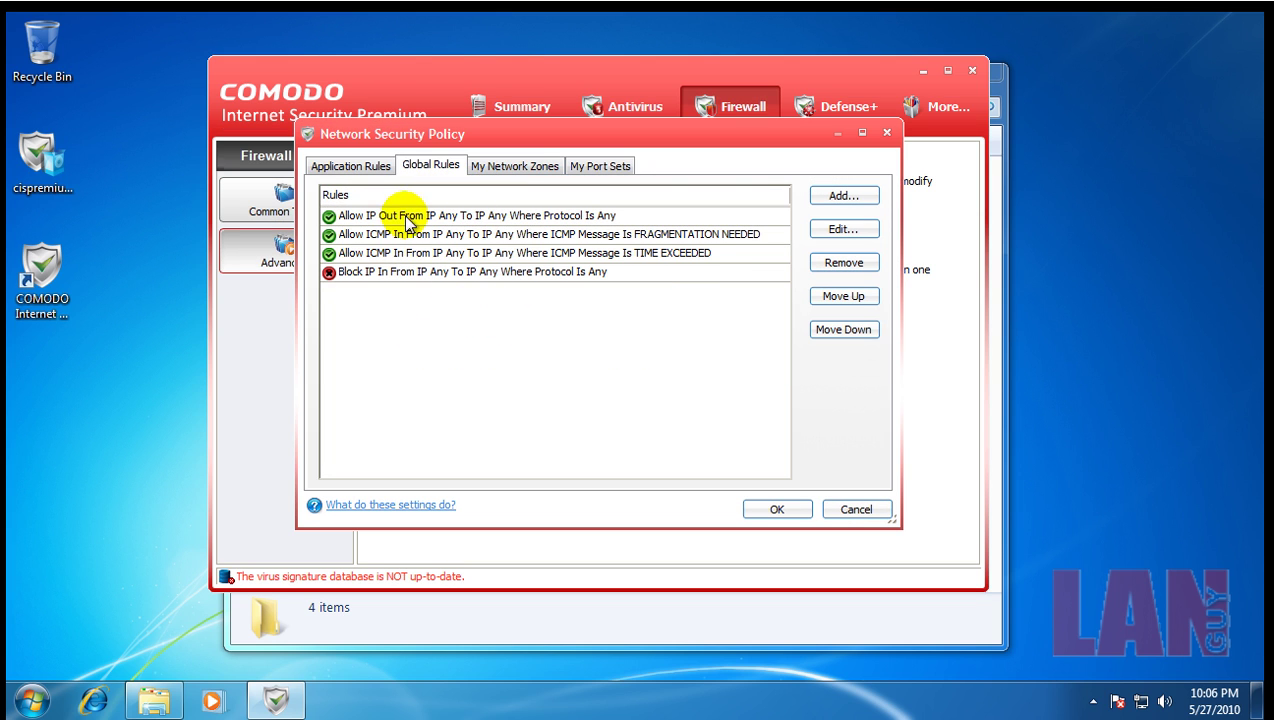
left_click(829, 510)
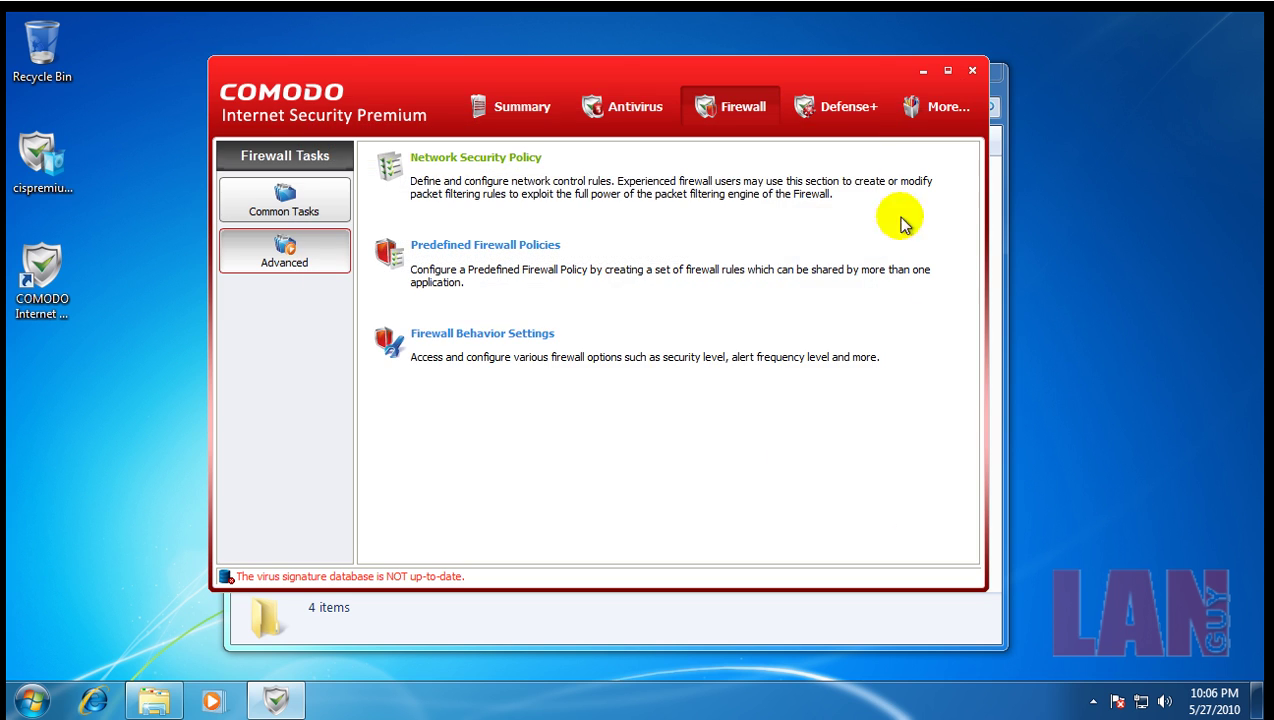
Review the general Sandbox settings under Defense+ in COMODO, leave them without saving, and close the COMODO window.
left_click(836, 107)
left_click(290, 245)
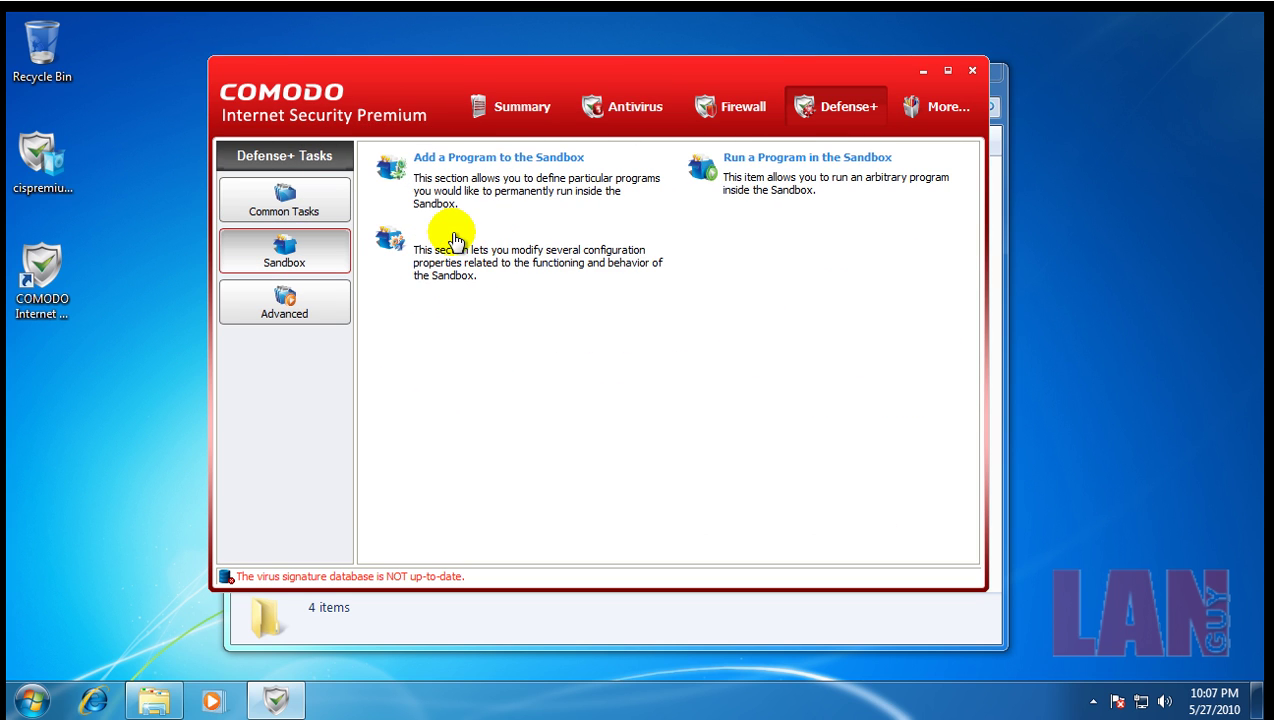
left_click(438, 240)
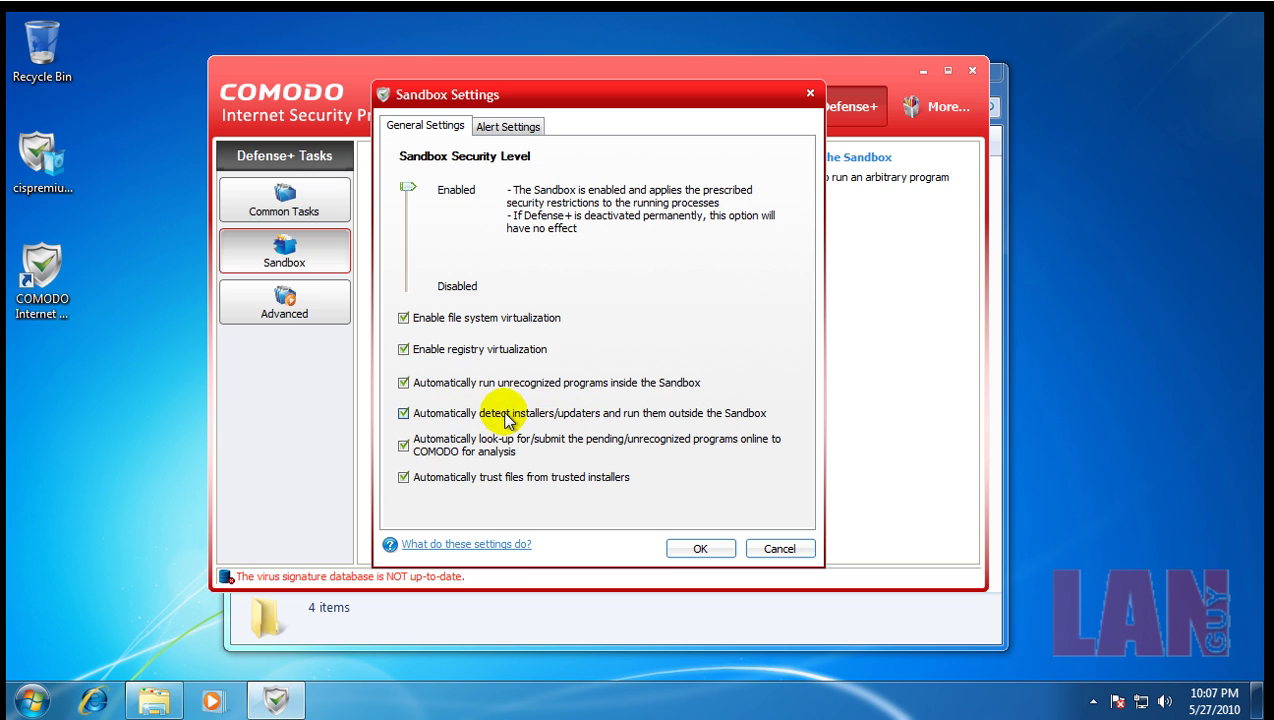
left_click(777, 548)
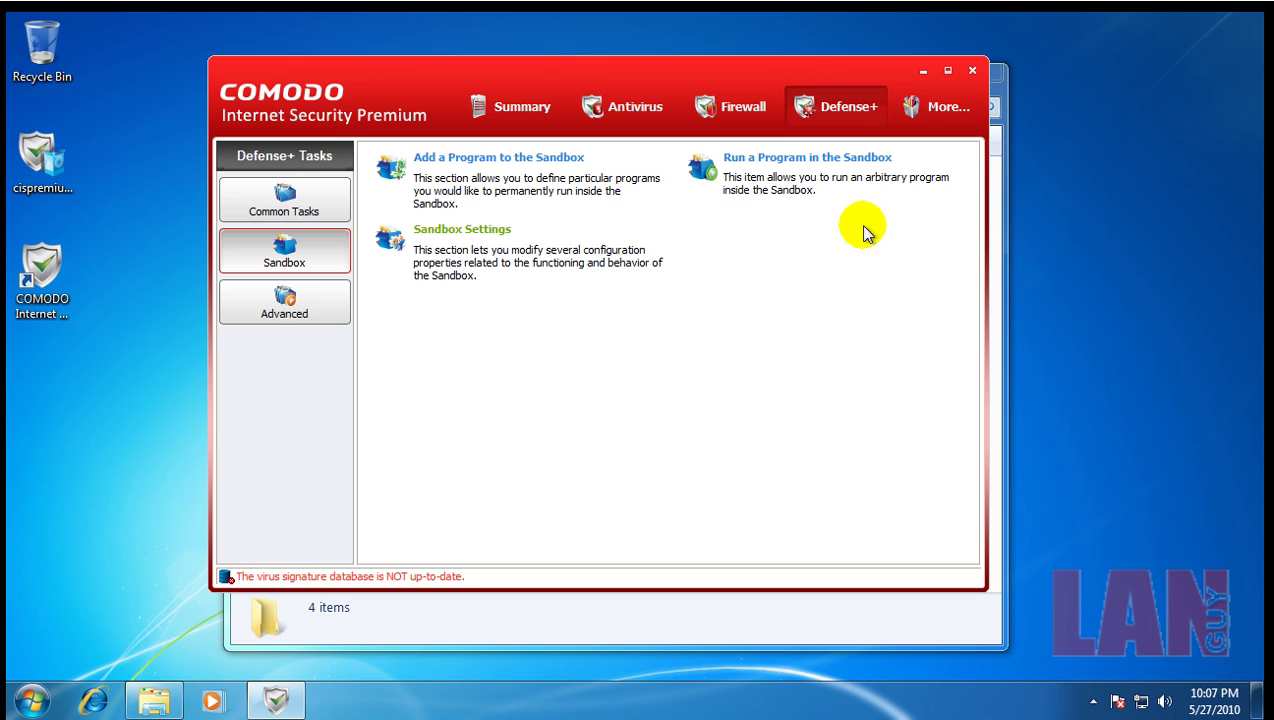
left_click(972, 72)
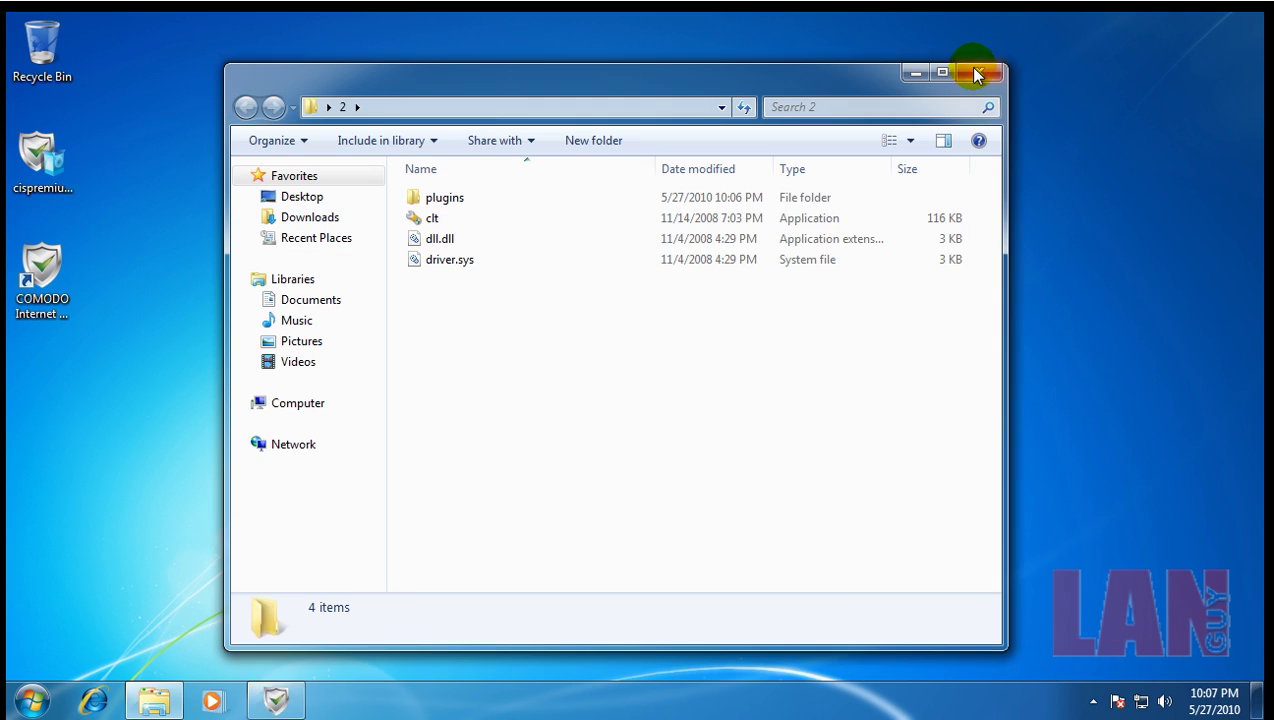
Run the clt application from folder 2, choosing to sandbox it in the Defense+ alert and approving its User Account Control request.
left_click(449, 226)
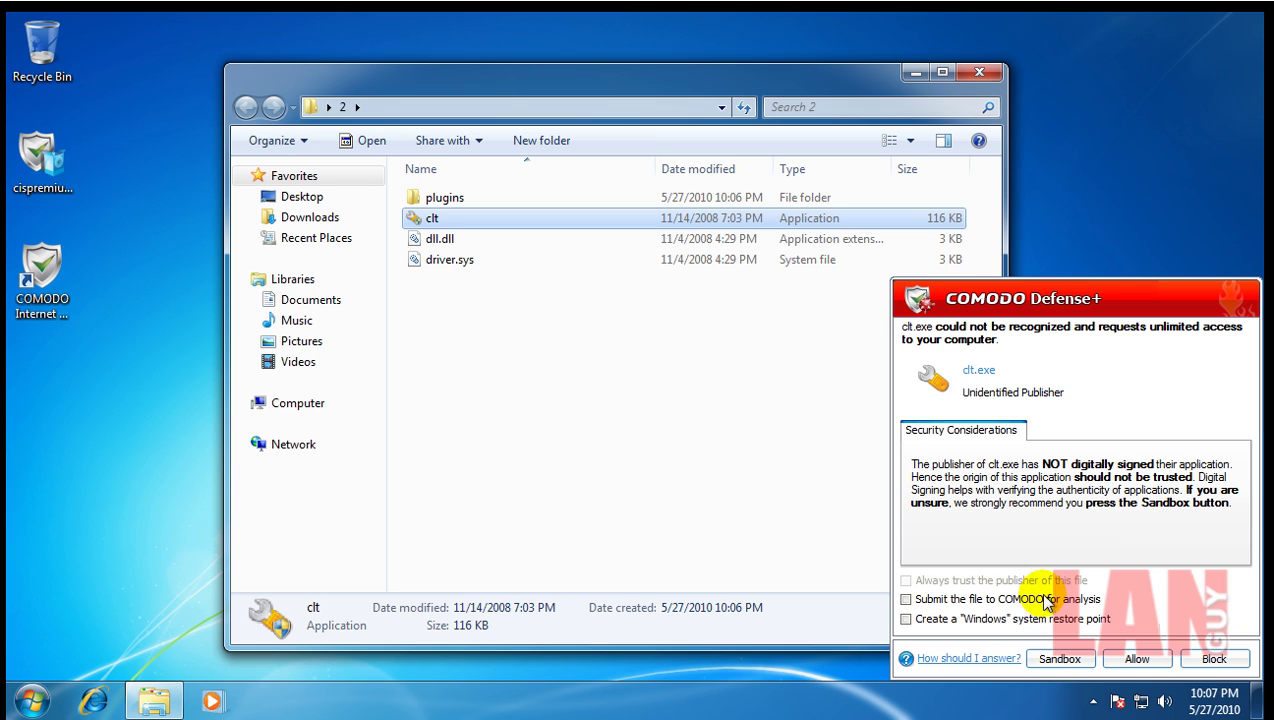
left_click(1061, 657)
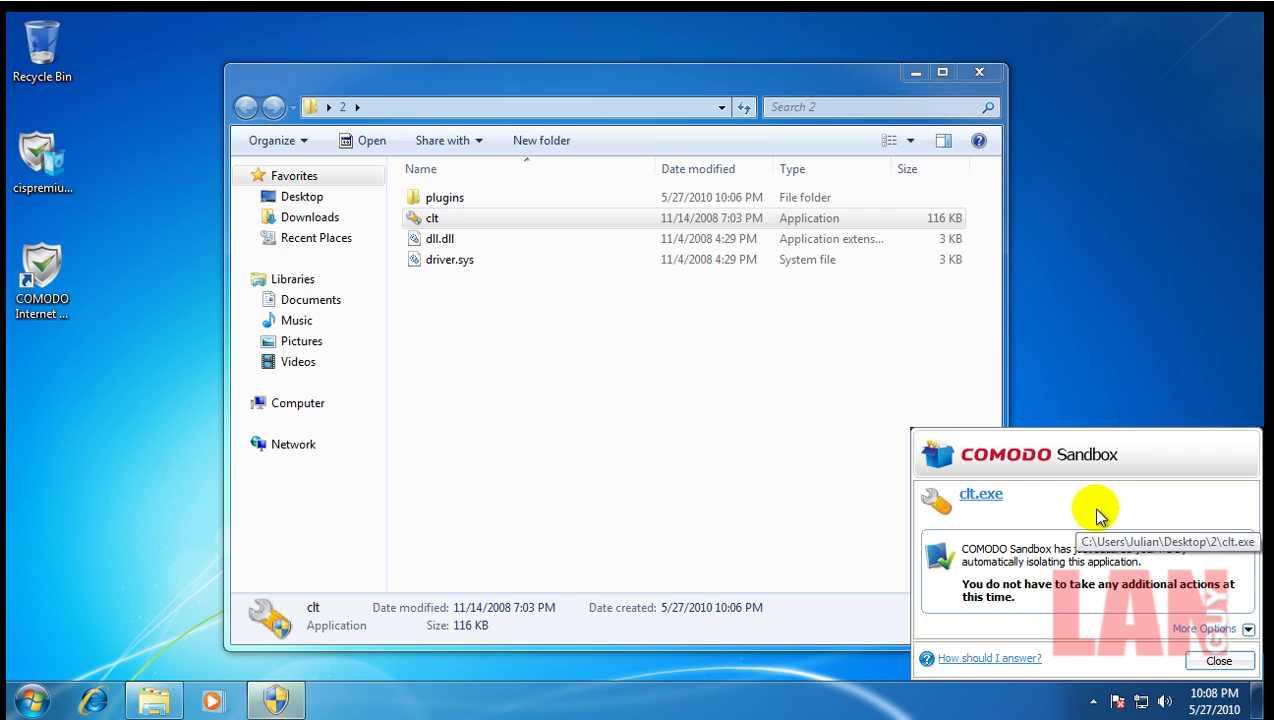
left_click(271, 707)
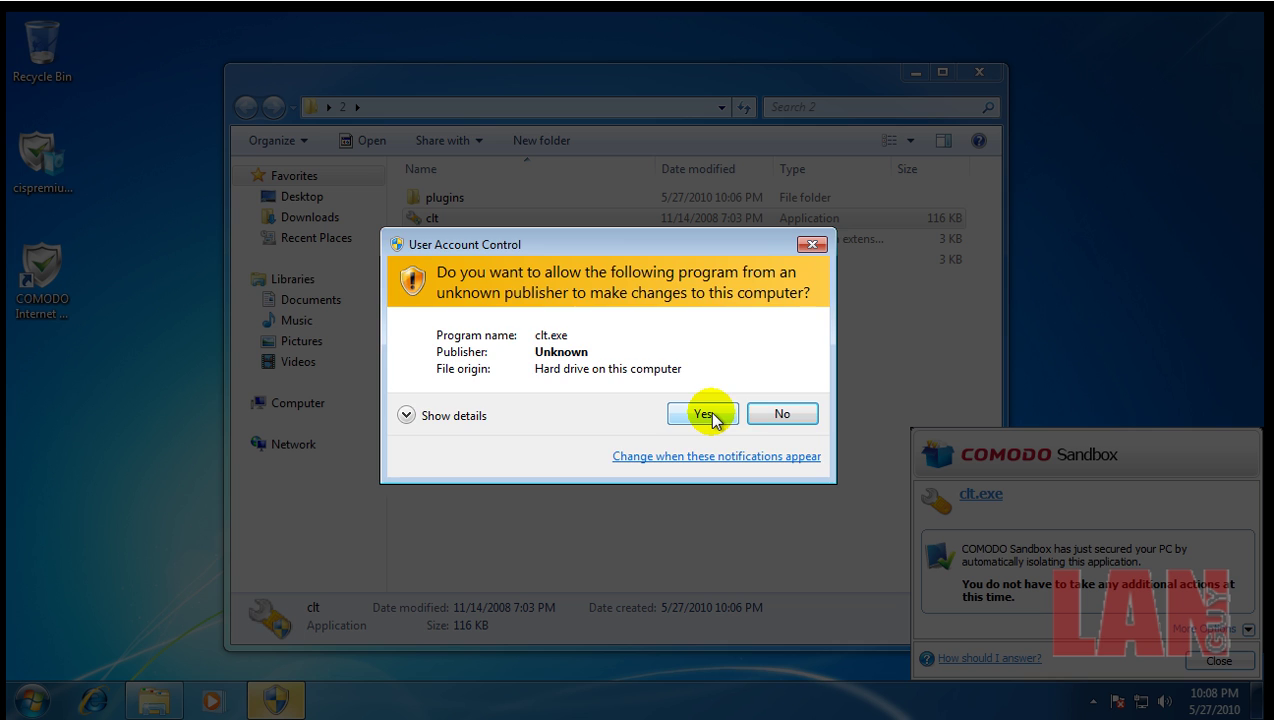
left_click(708, 415)
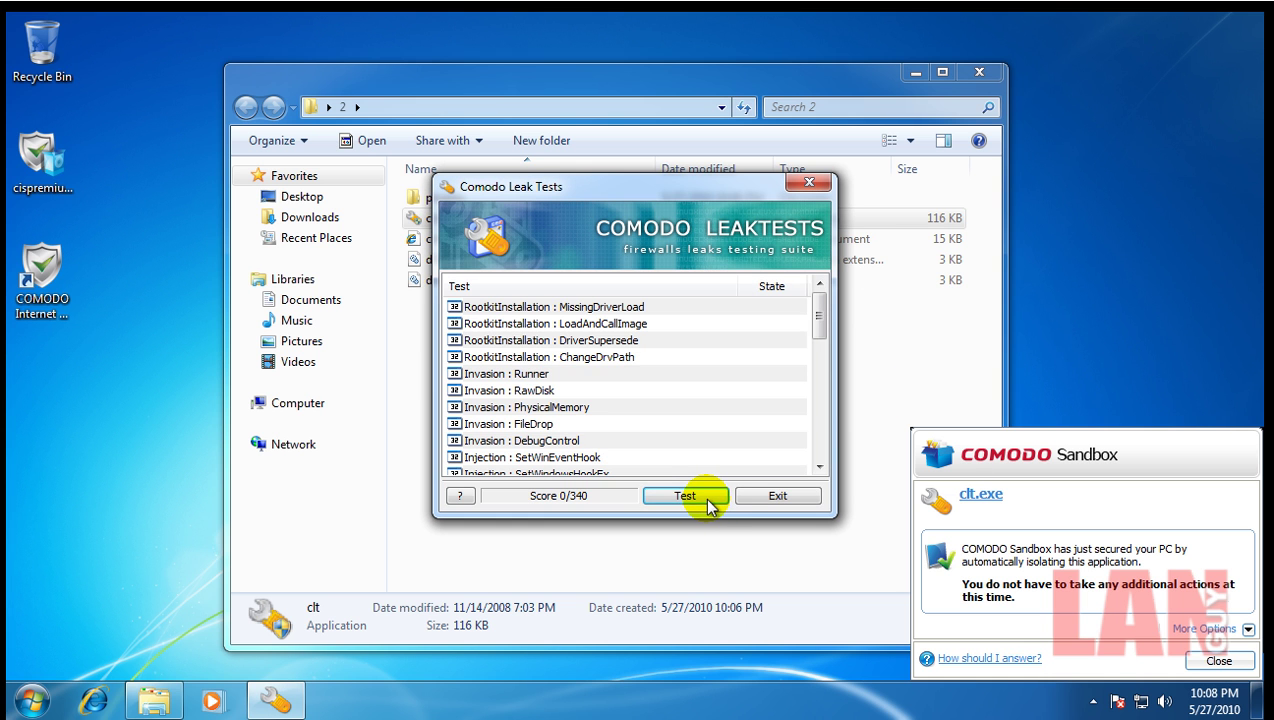
Start the leak tests and block clt.exe's file creation, Internet connection, explorer.exe and iexplore.exe requests, without remembering the file creation answer.
left_click(709, 506)
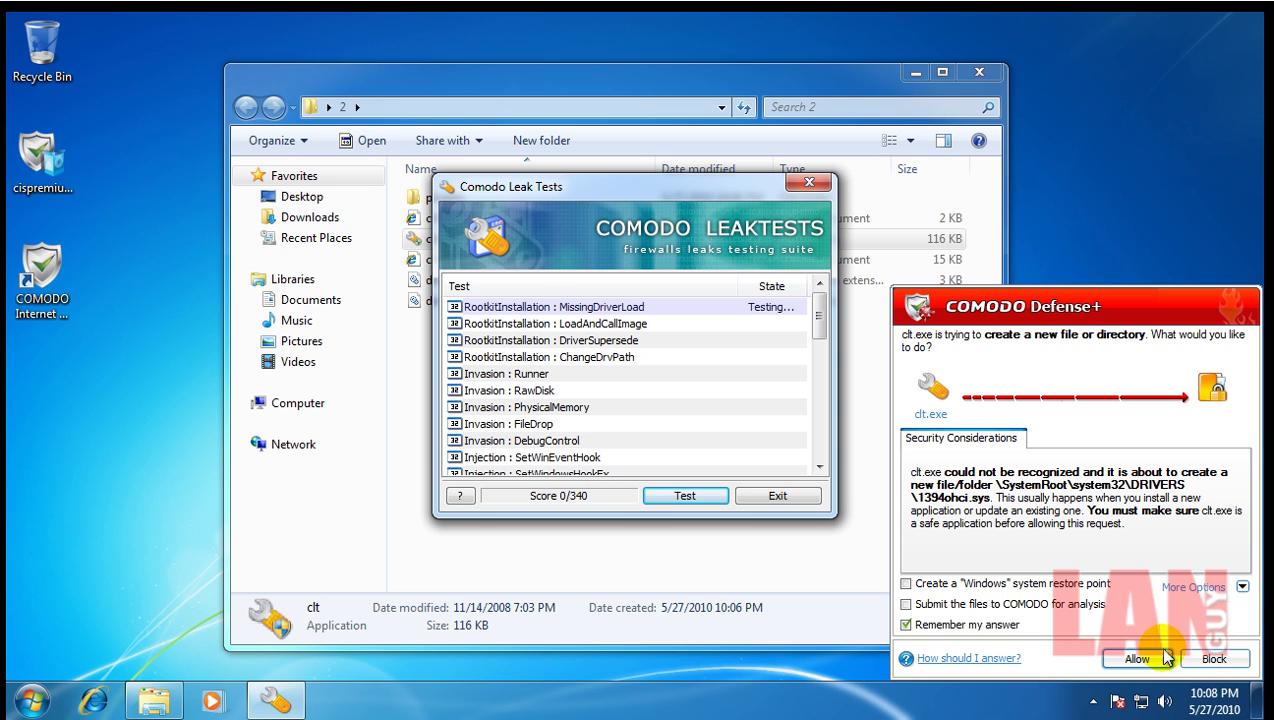
left_click(982, 626)
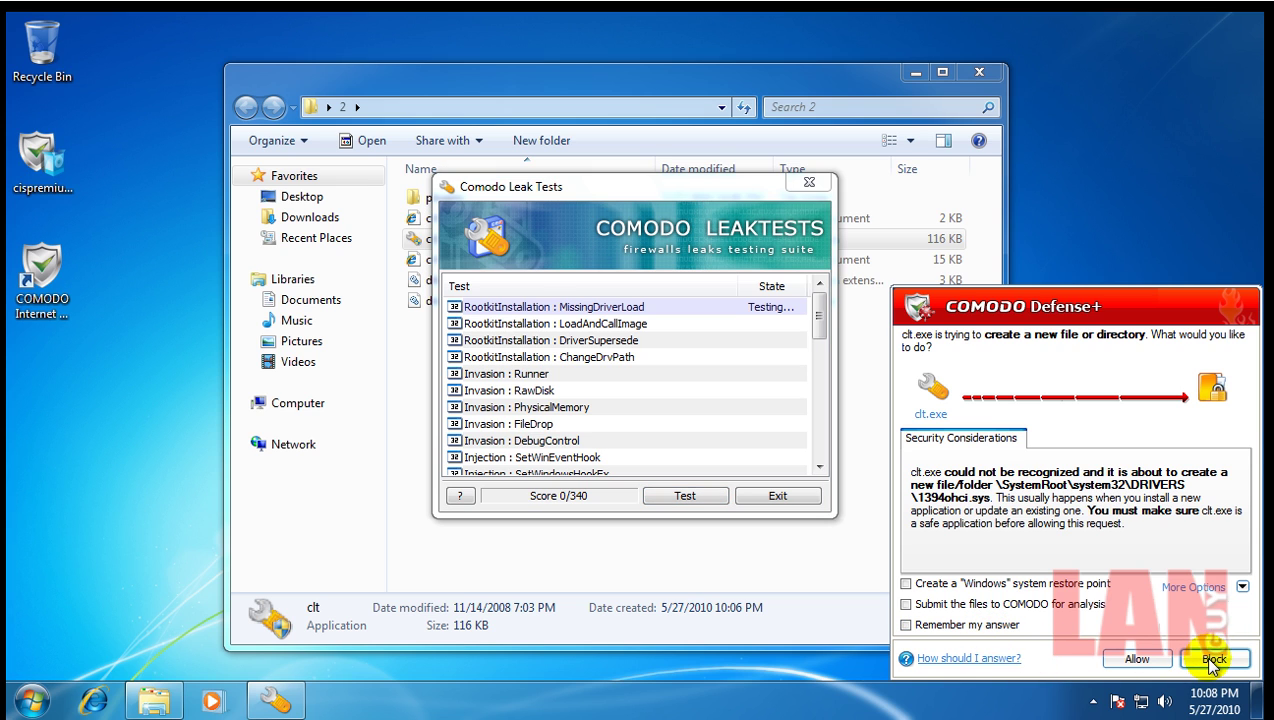
left_click(1213, 657)
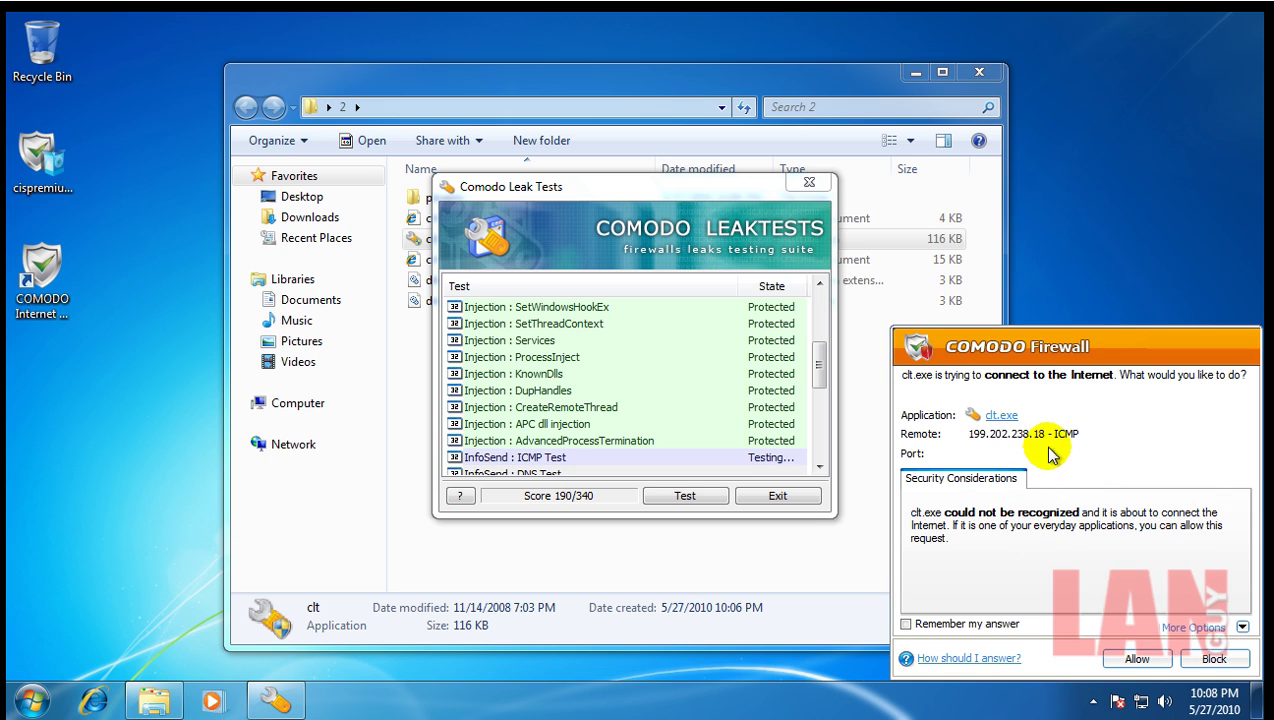
left_click(1213, 658)
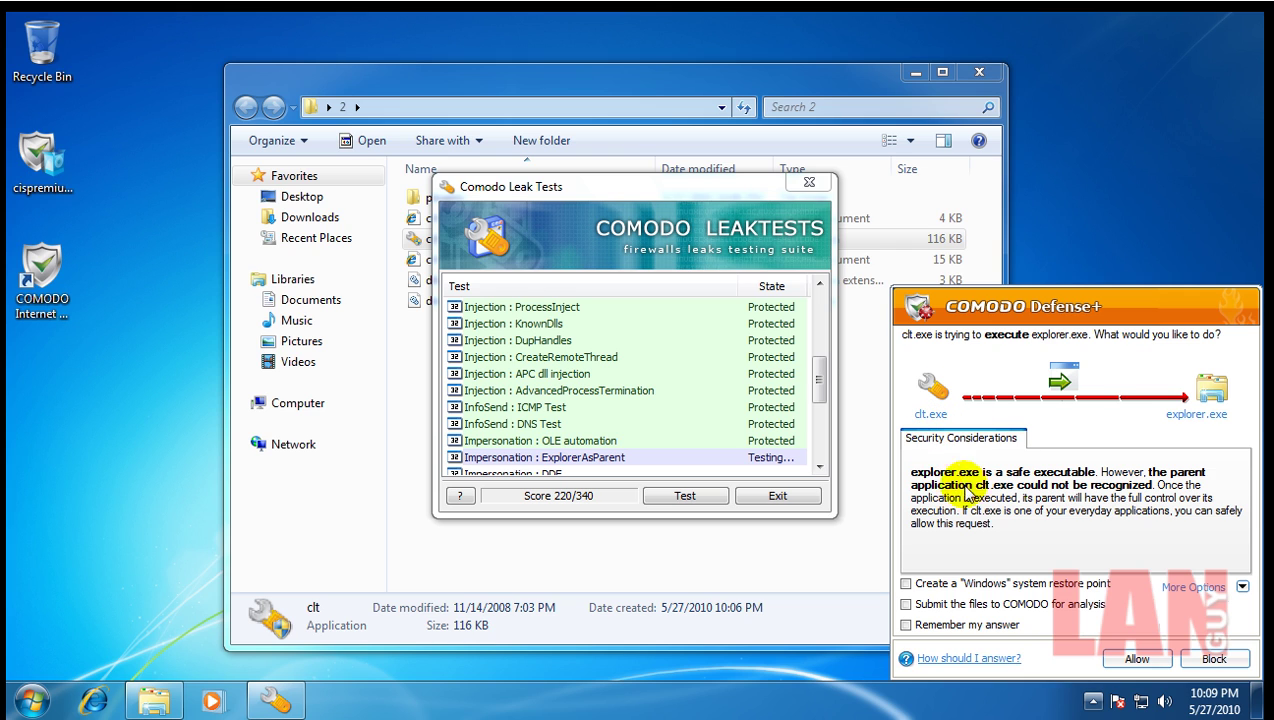
left_click(1213, 661)
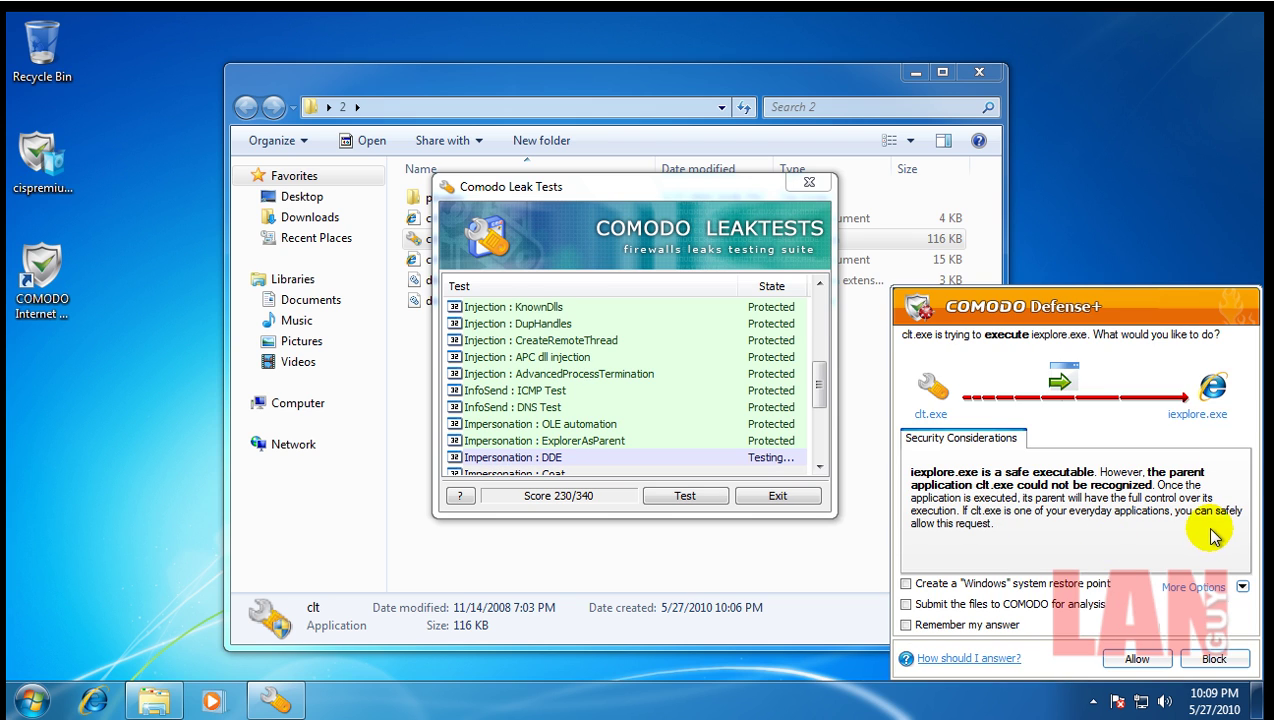
left_click(1213, 659)
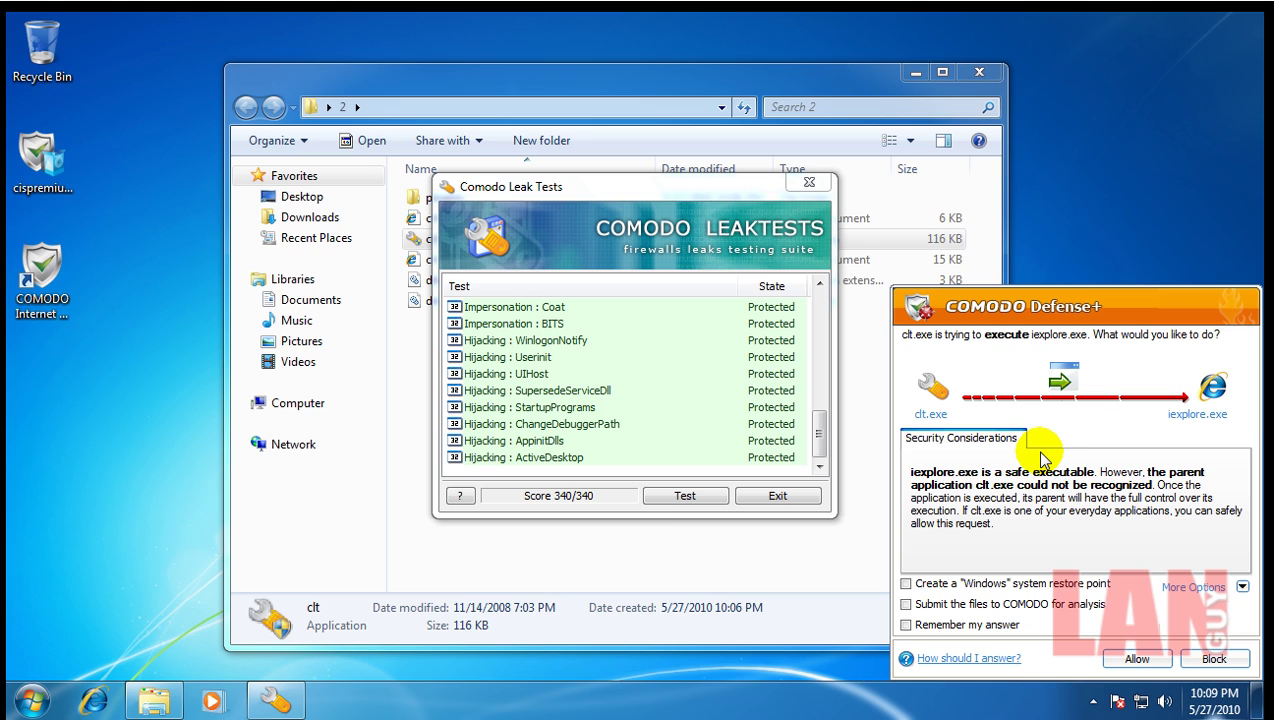
Allow clt.exe to execute iexplore.exe, postpone the Internet Explorer 8 setup, and review the COMODO Leaktests result report.
left_click(1137, 659)
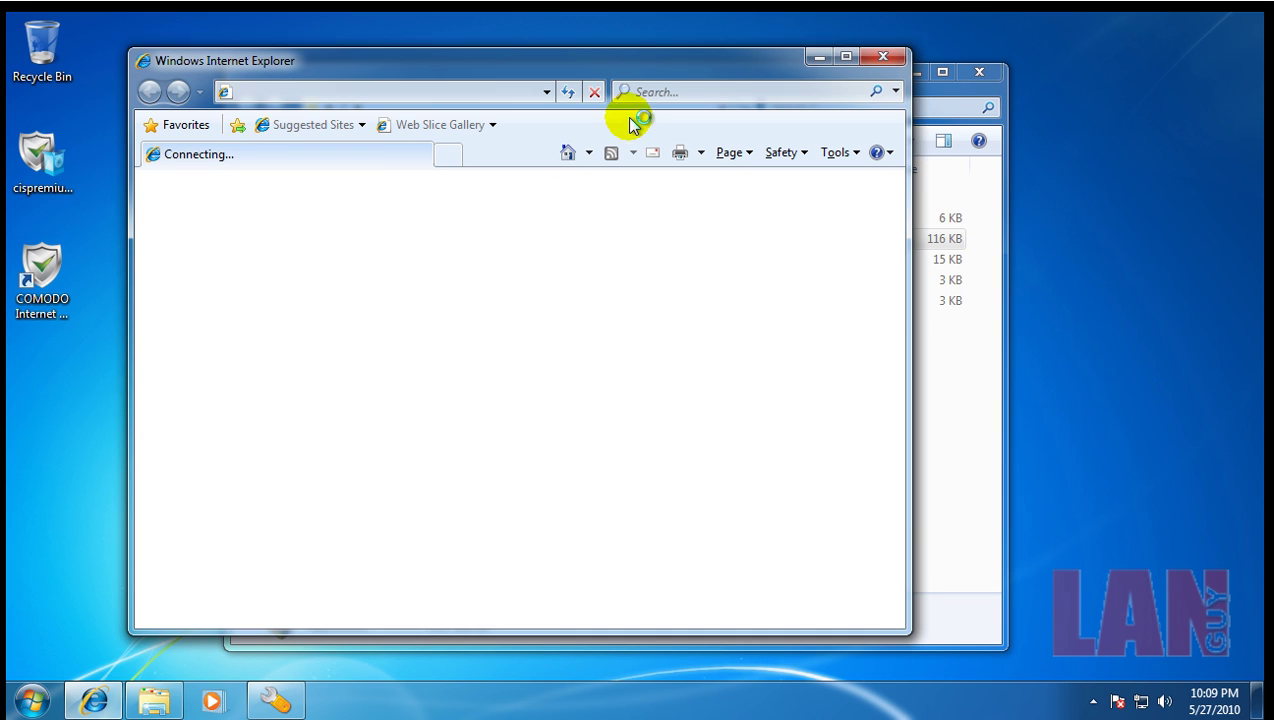
left_click_drag(634, 68, 490, 52)
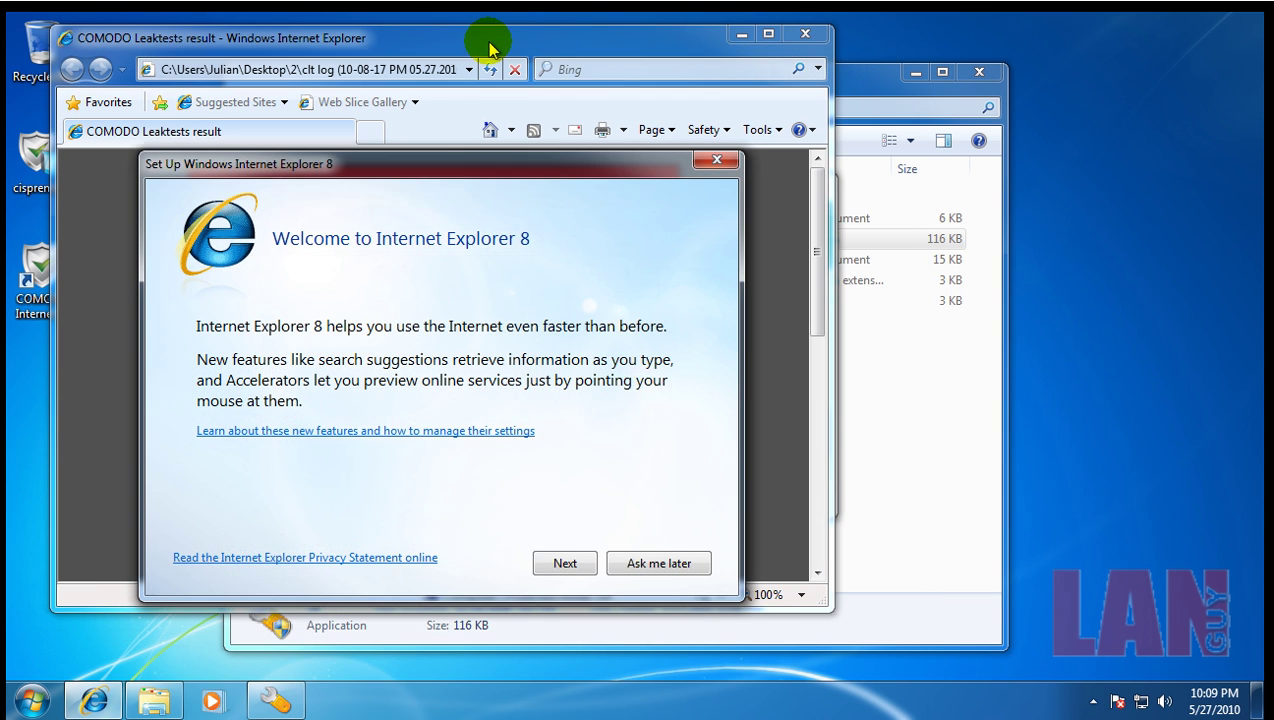
left_click(648, 564)
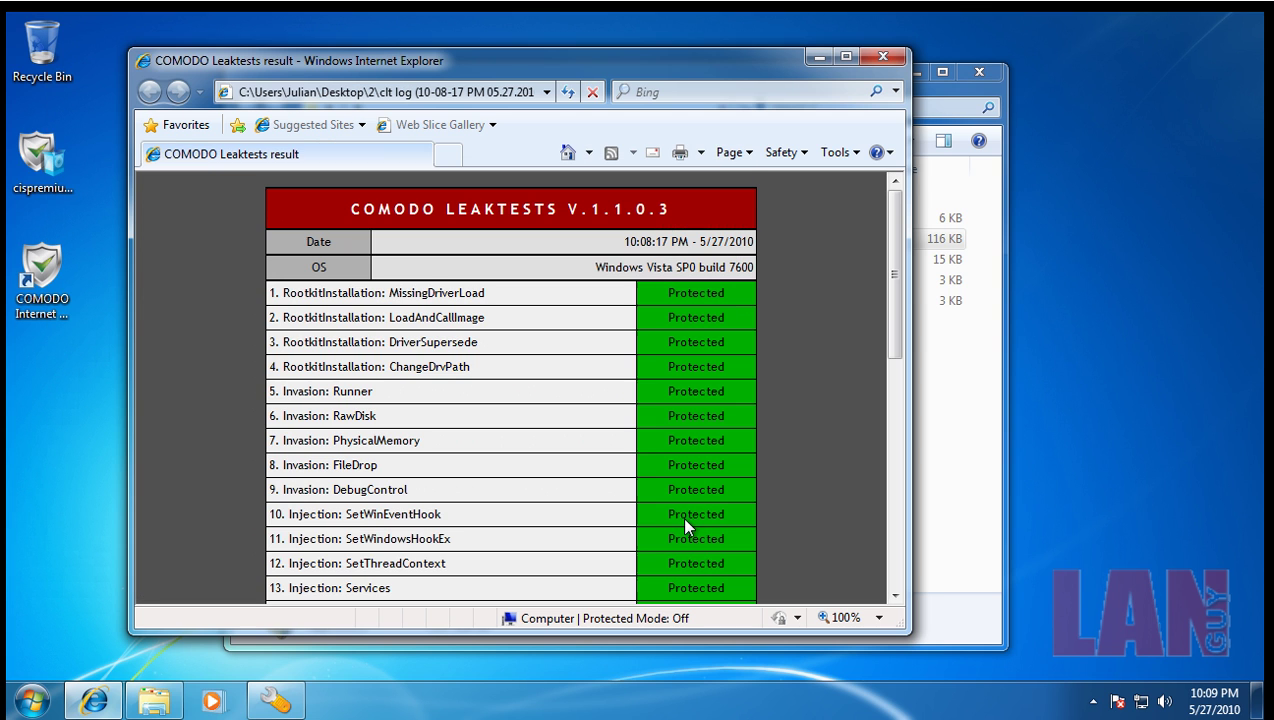
left_click_drag(886, 312, 898, 233)
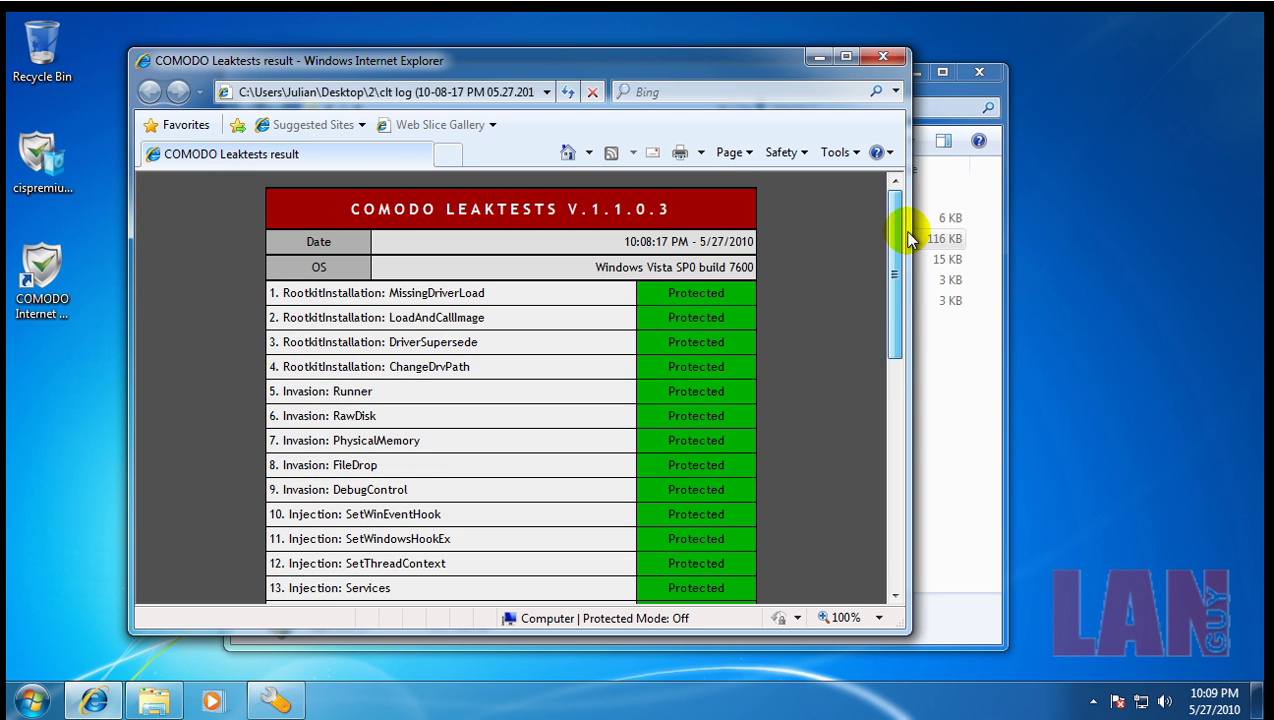
Close the result report, exit Comodo Leak Tests, and close the folder 2 window.
left_click(882, 56)
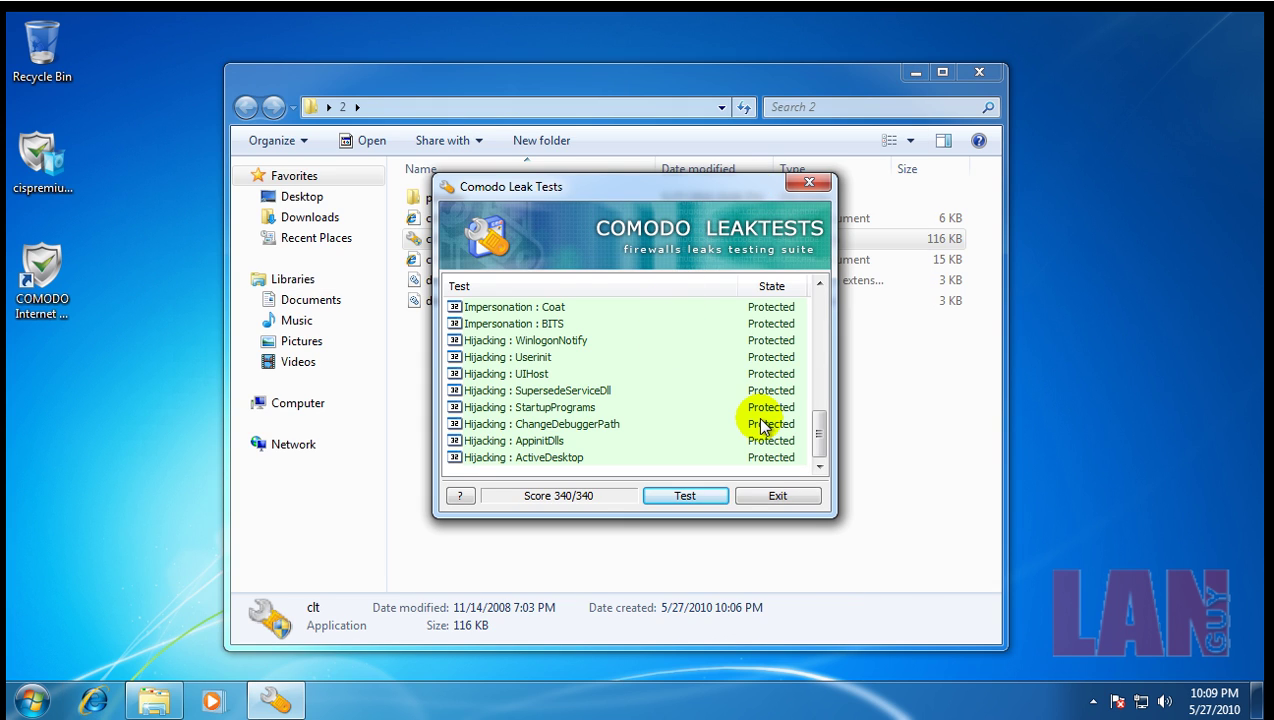
left_click(780, 497)
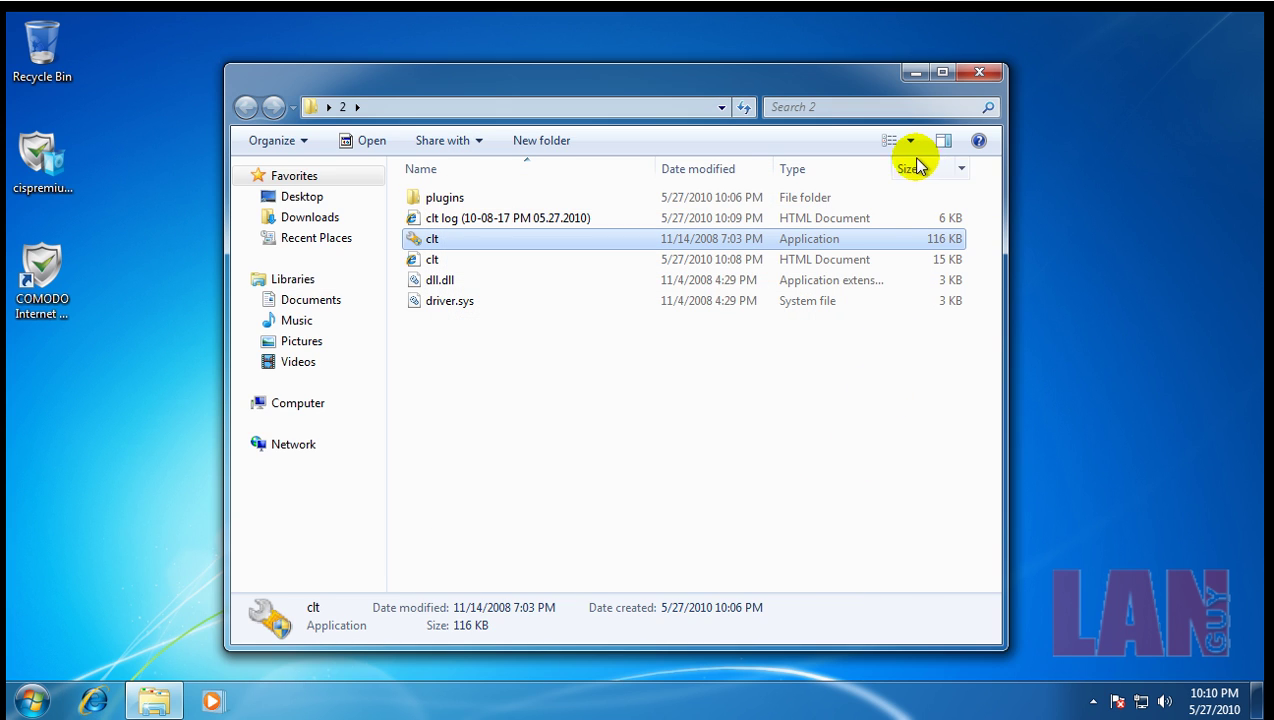
left_click(979, 72)
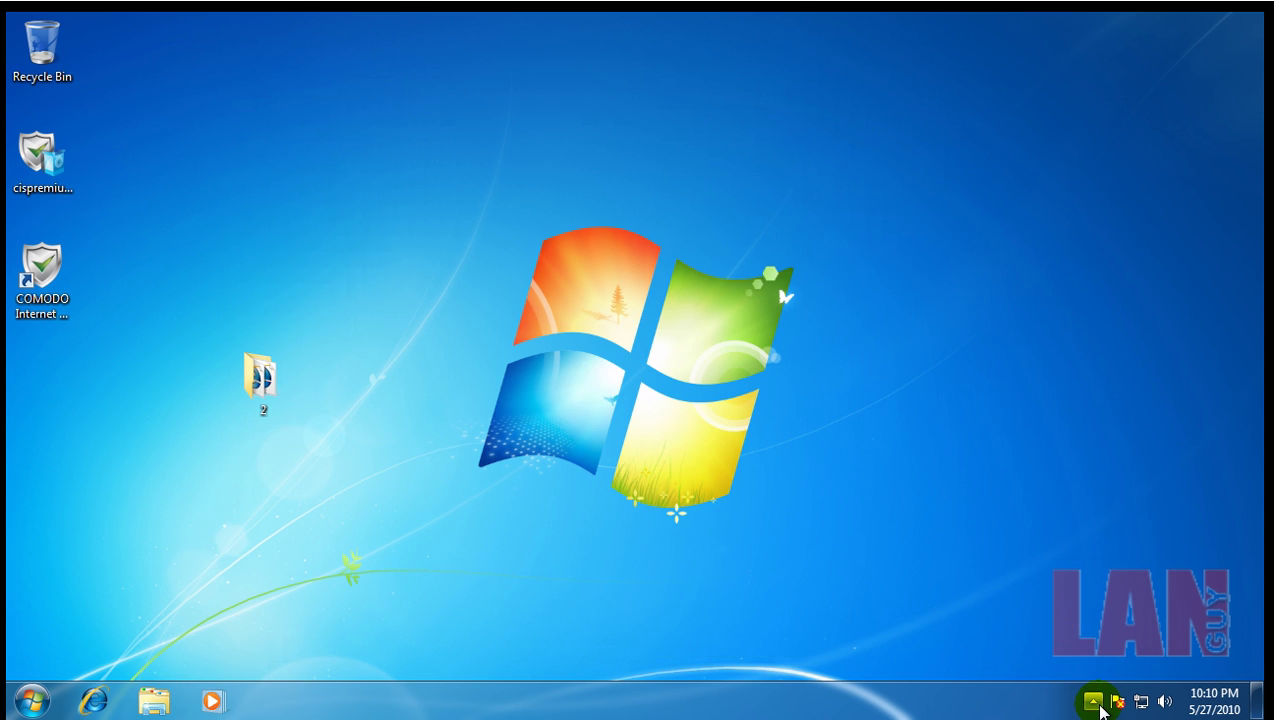
Reopen COMODO Internet Security, review its security summary, and reposition the window so folder 2 on the desktop is uncovered.
left_click(1093, 701)
double_click(1123, 599)
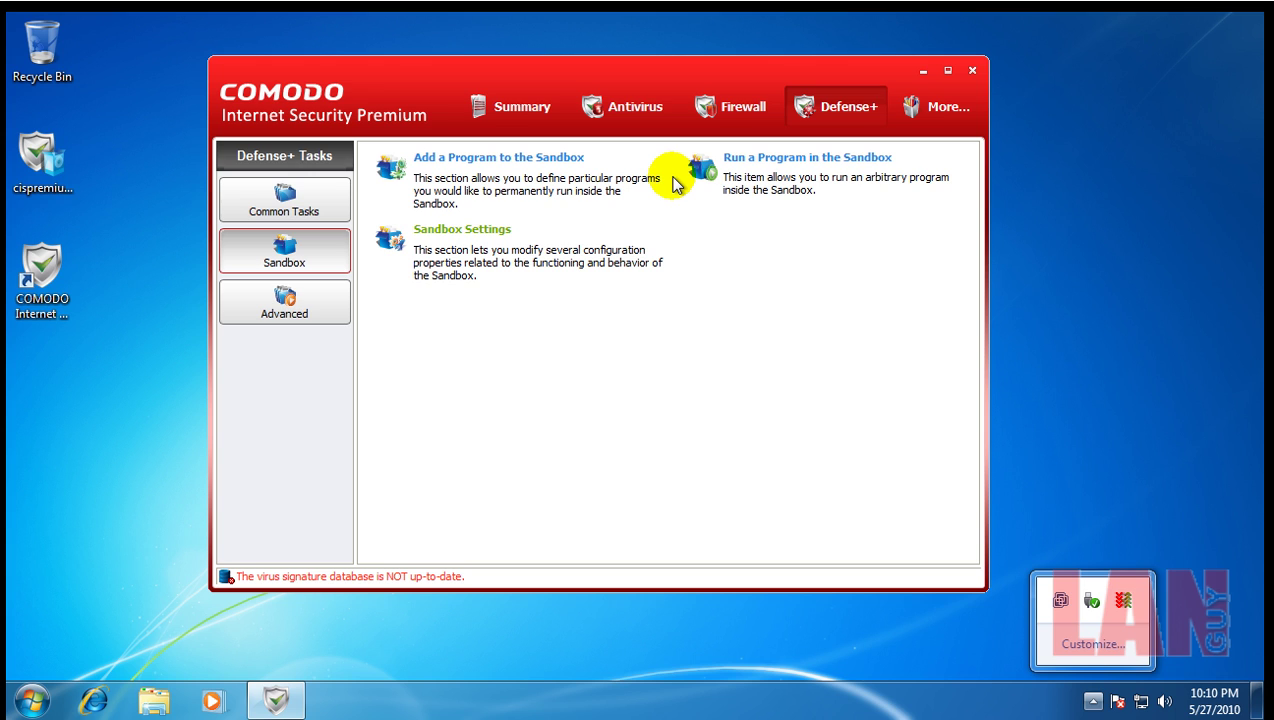
left_click(518, 104)
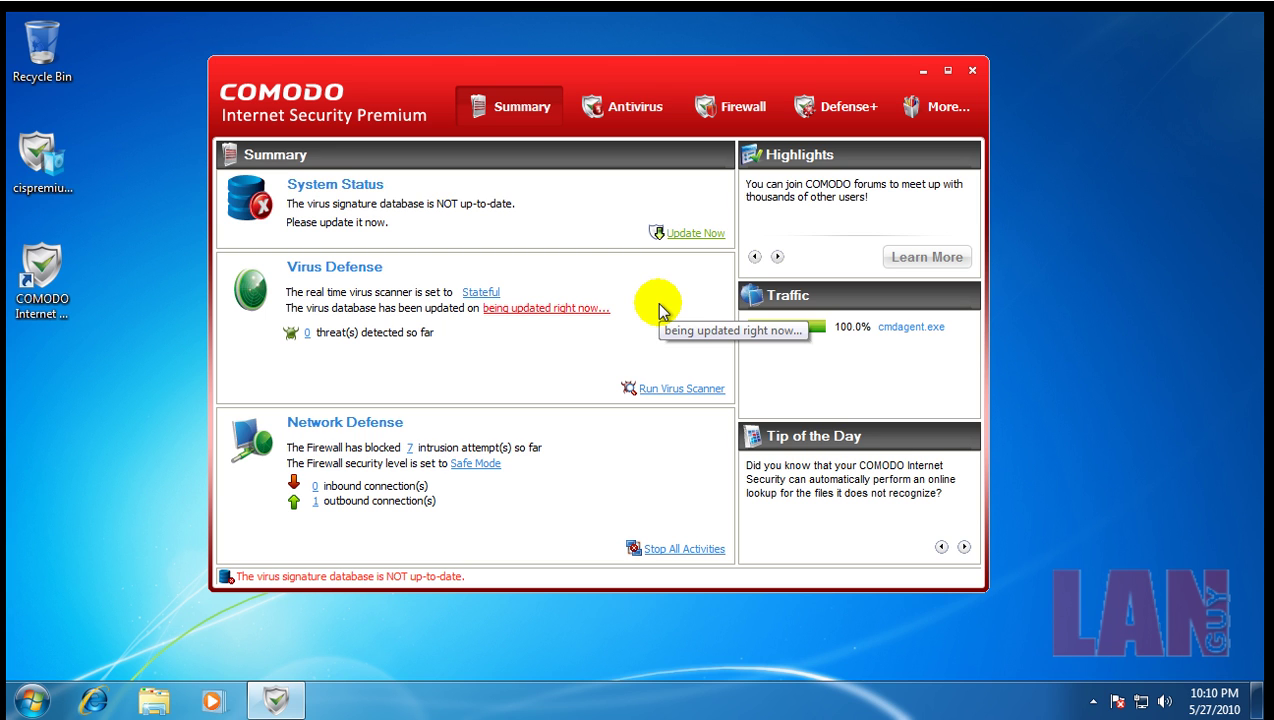
left_click_drag(840, 76, 928, 80)
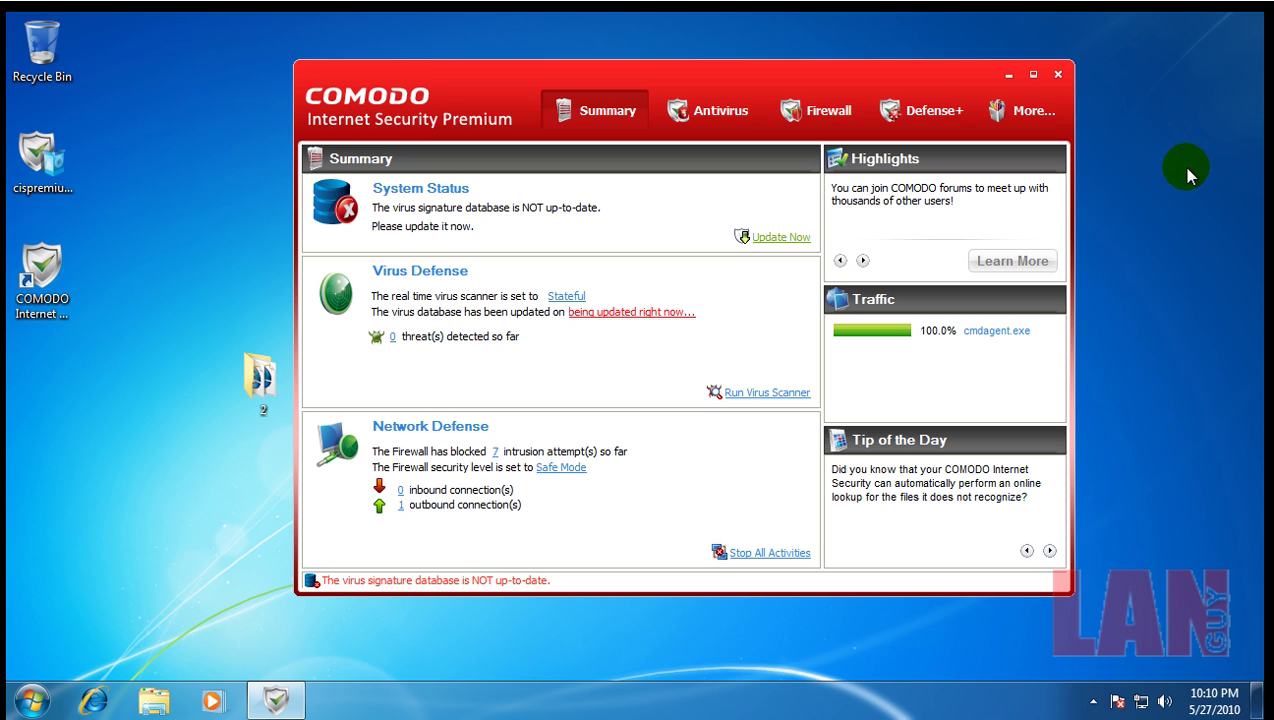